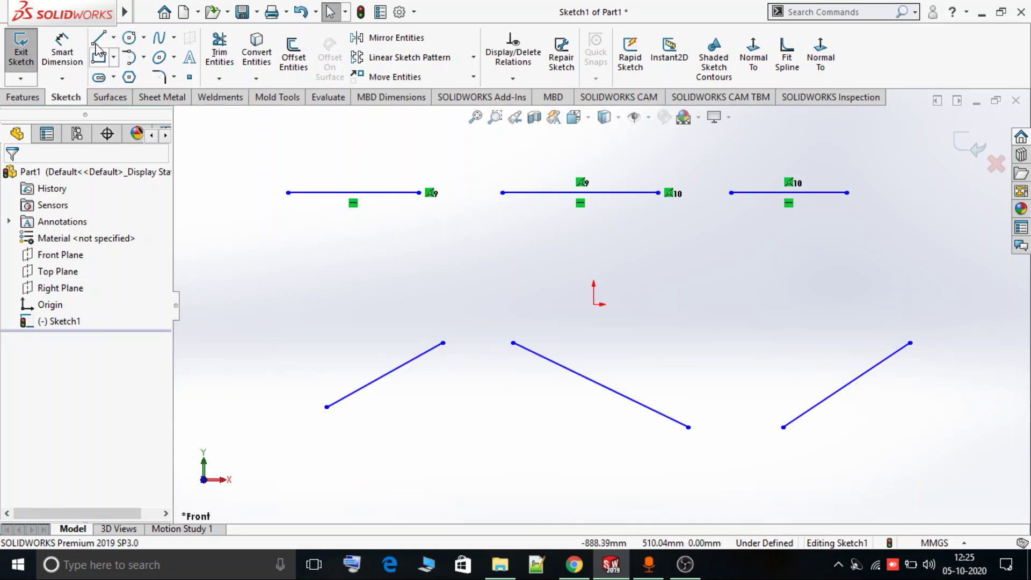
# Draw a line from the midpoint of the upper-left horizontal line to the midpoint of the lower-left inclined line, using Midpoint Snap
pyautogui.press('l')
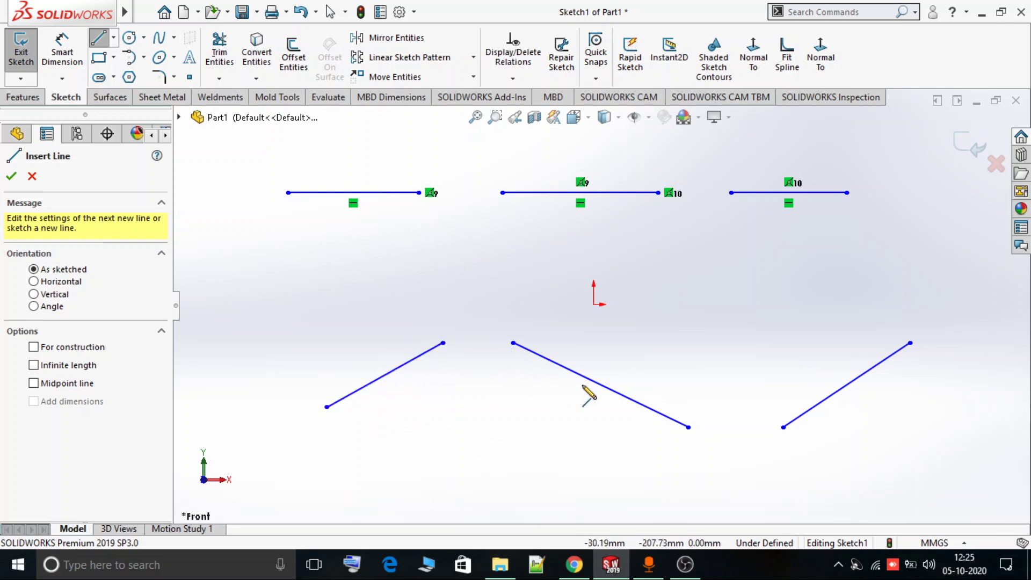
pyautogui.click(601, 80)
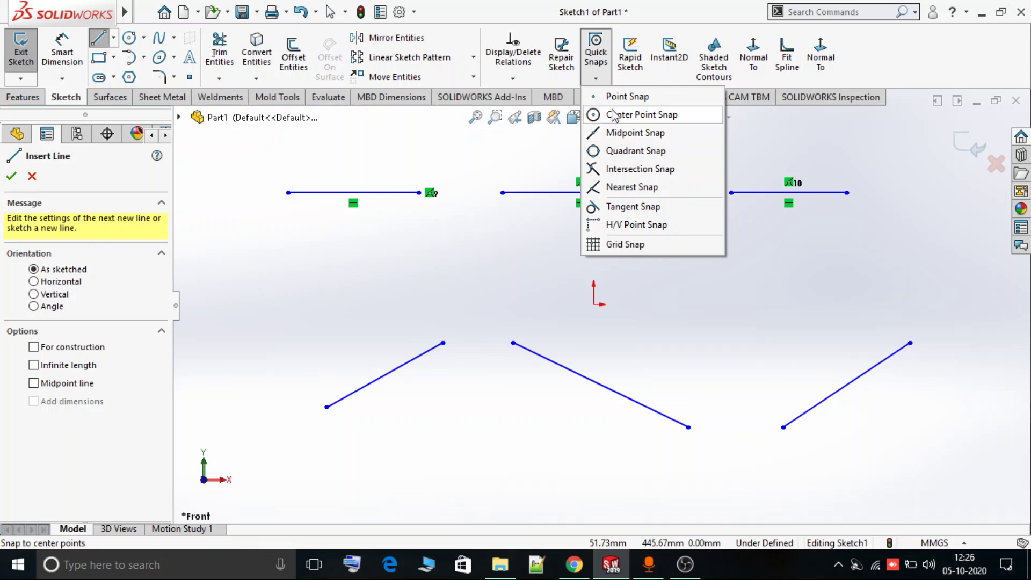
pyautogui.click(624, 138)
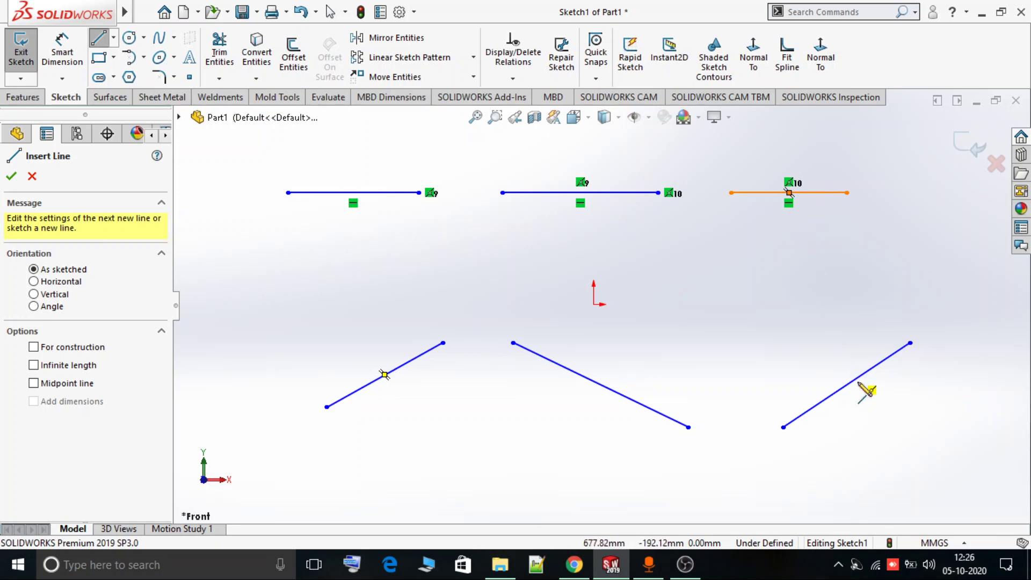
pyautogui.click(353, 193)
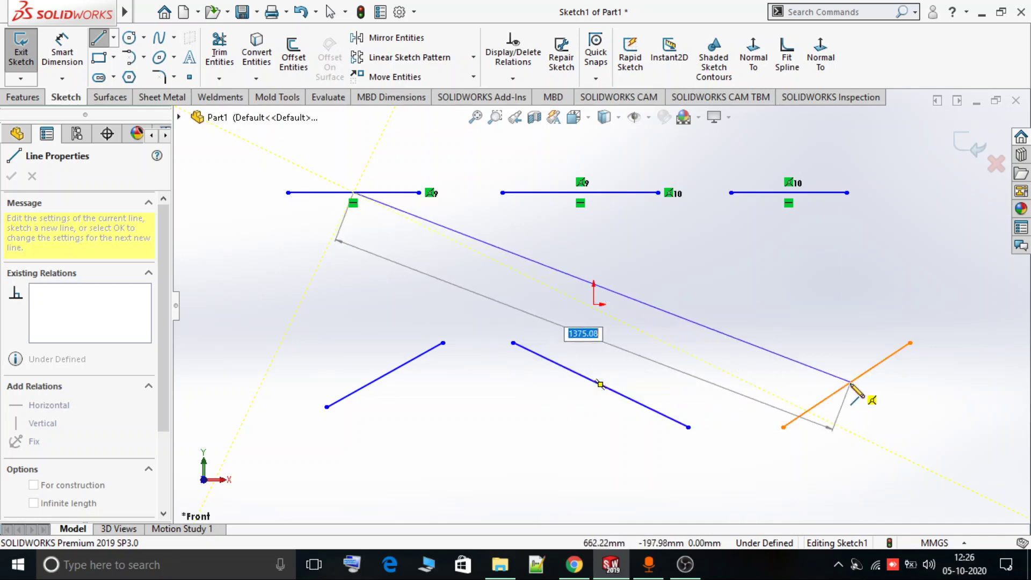
pyautogui.click(384, 375)
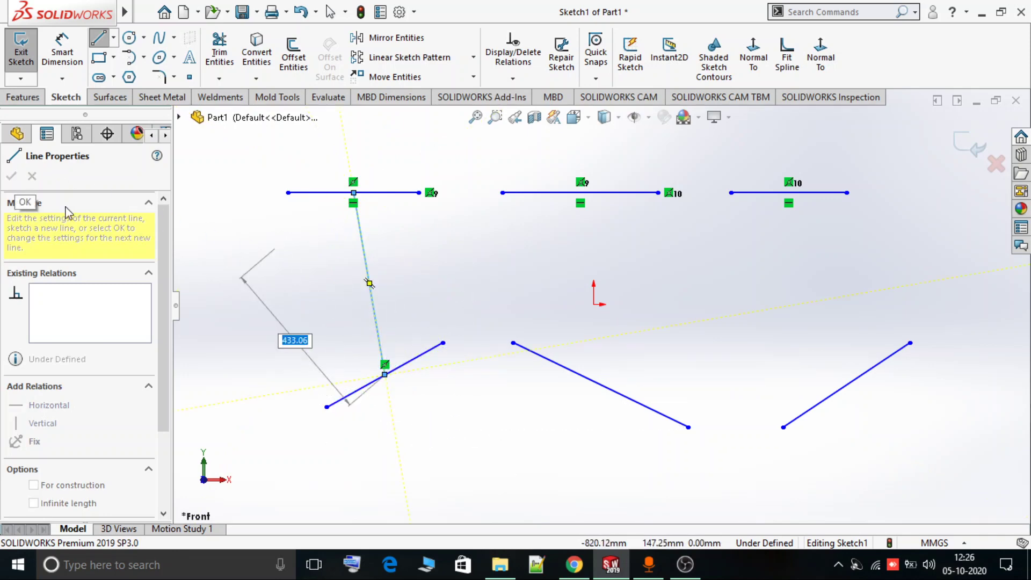
pyautogui.rightClick(467, 293)
pyautogui.click(483, 305)
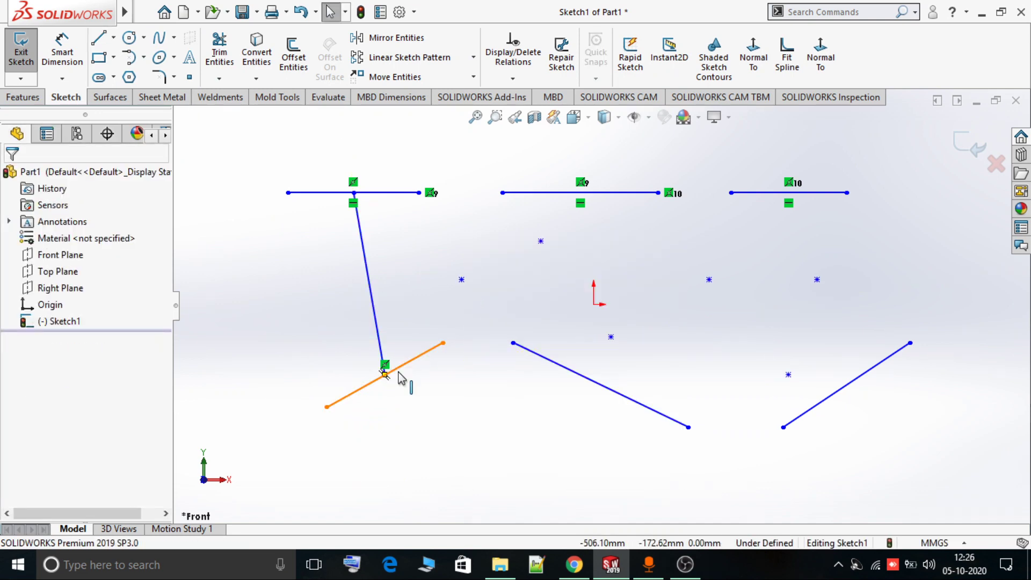
# Draw a line with Point Snap from the sketch point nearest the first connecting line to the lowest sketch point beside the right inclined line
pyautogui.hotkey('alt', 'e')
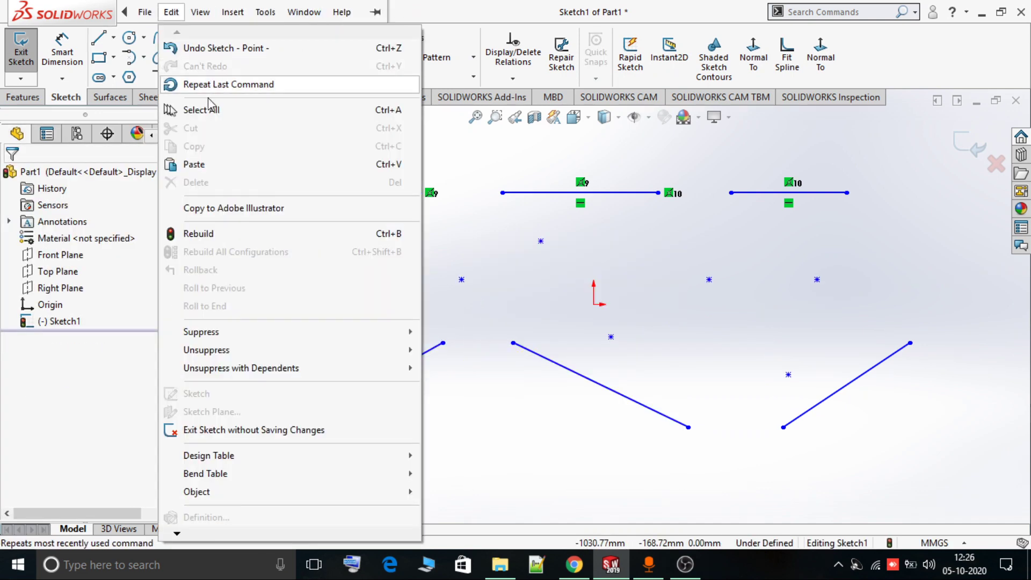
pyautogui.click(702, 307)
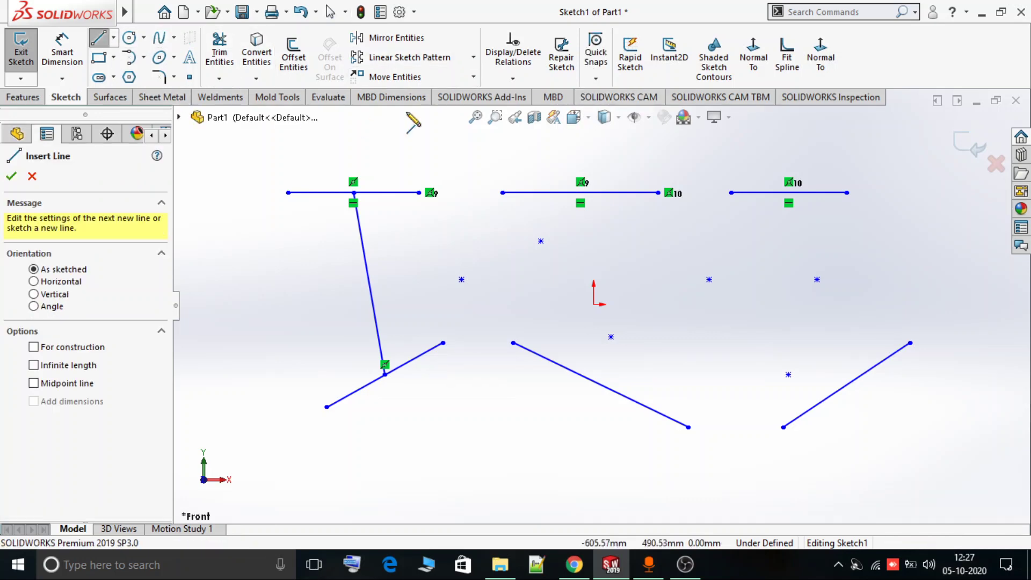
pyautogui.click(595, 56)
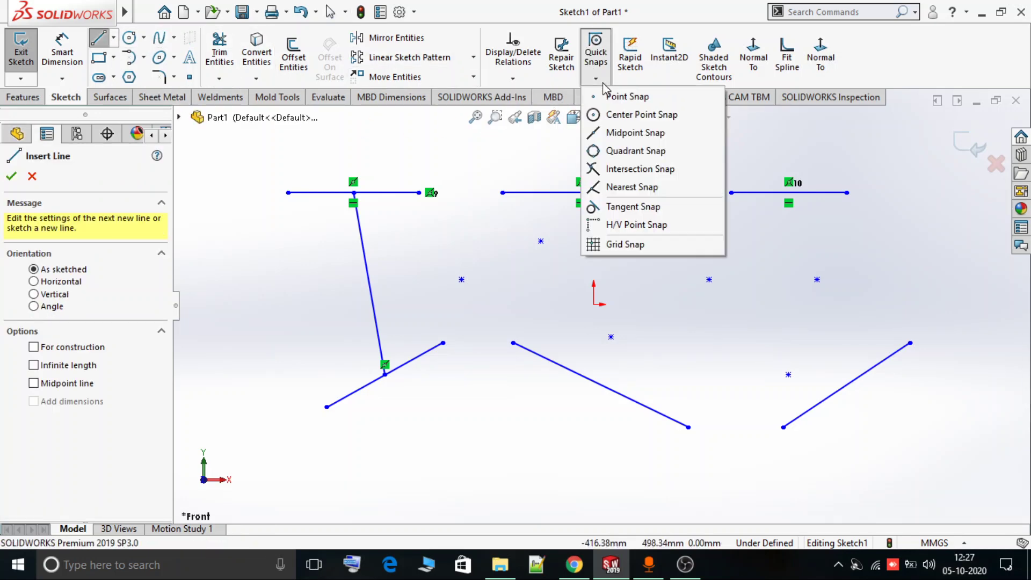
pyautogui.click(614, 102)
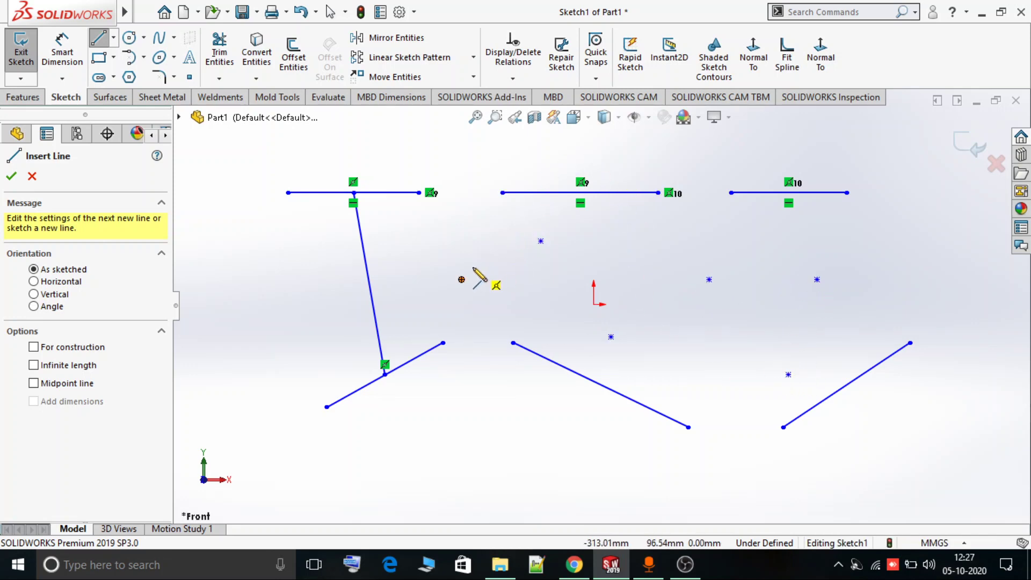
pyautogui.click(461, 279)
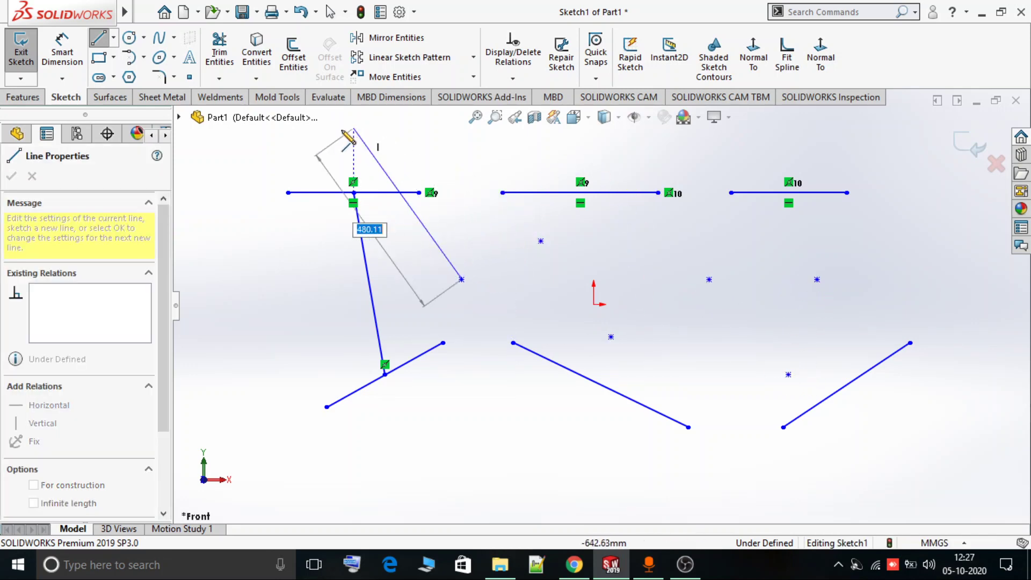
pyautogui.click(596, 78)
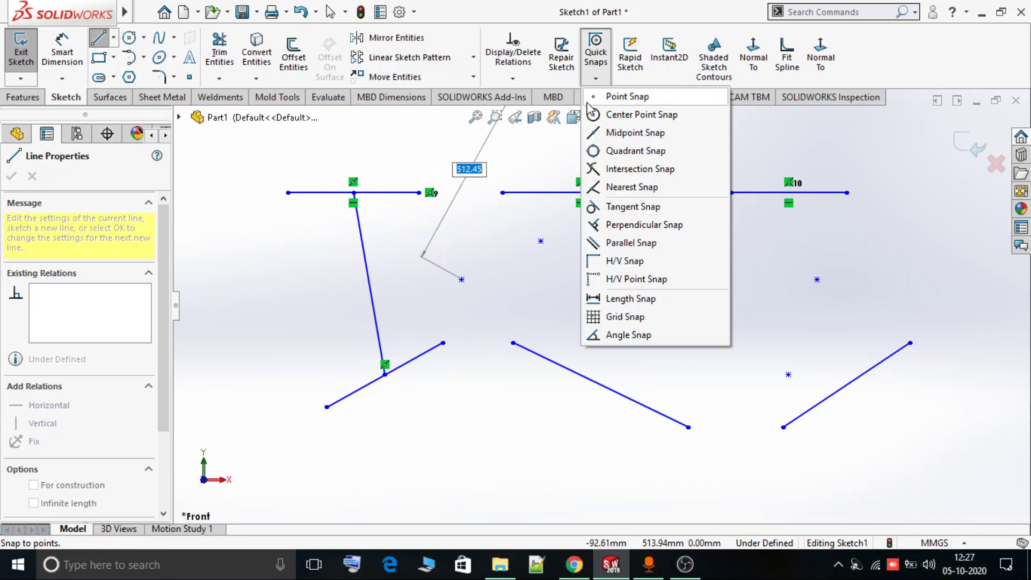
pyautogui.click(595, 99)
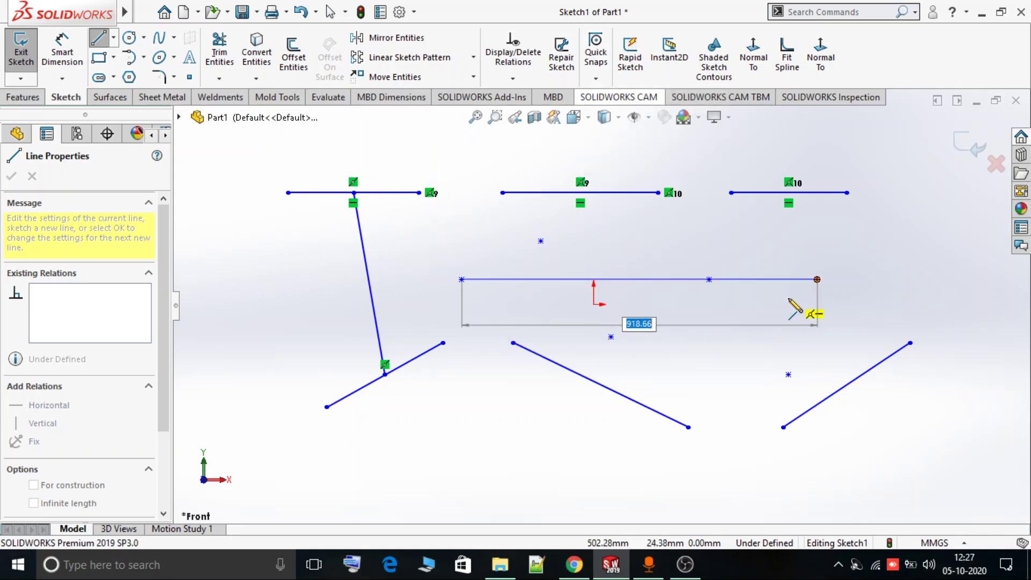
pyautogui.click(788, 374)
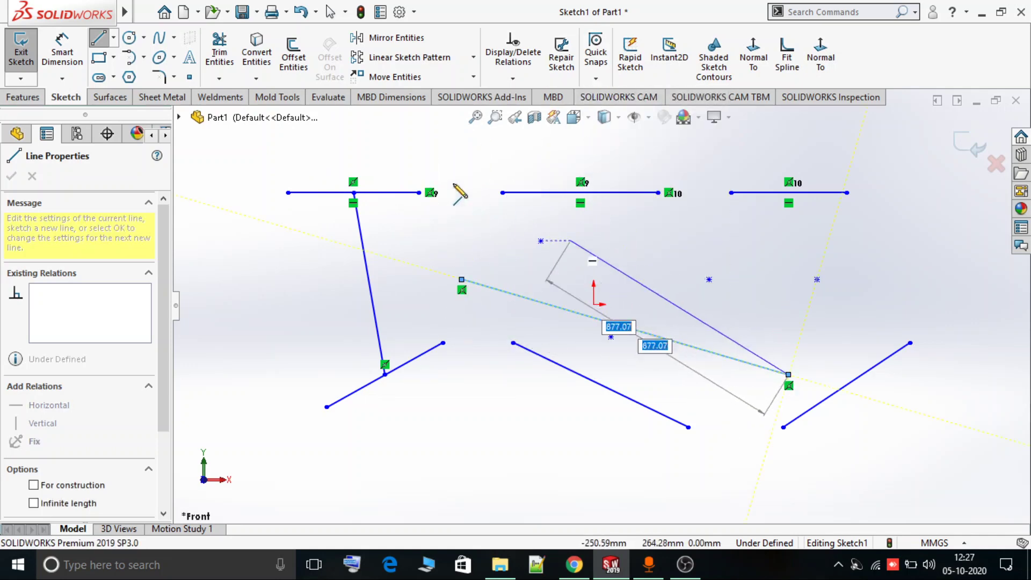
pyautogui.rightClick(432, 178)
pyautogui.click(472, 205)
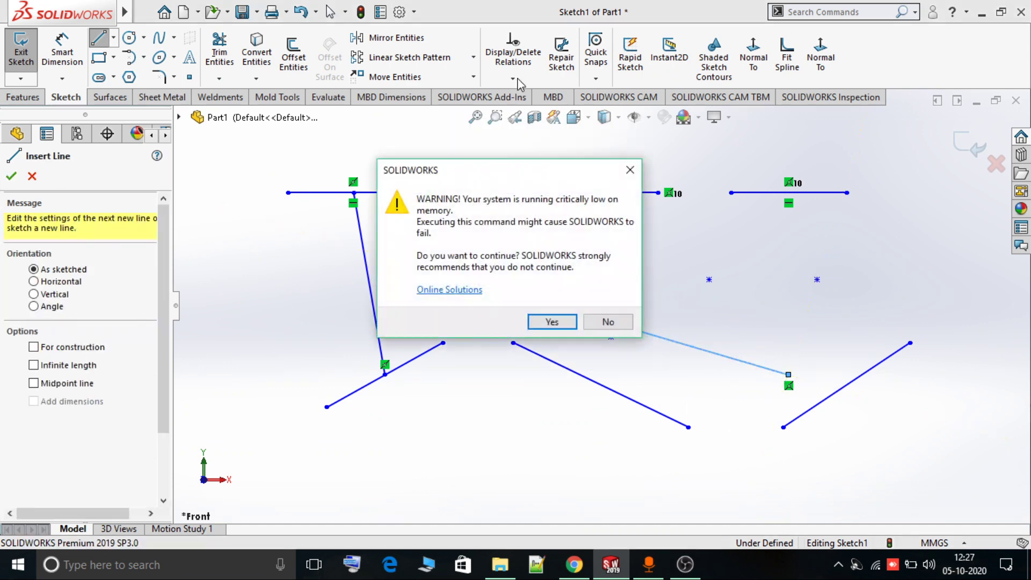
pyautogui.click(630, 169)
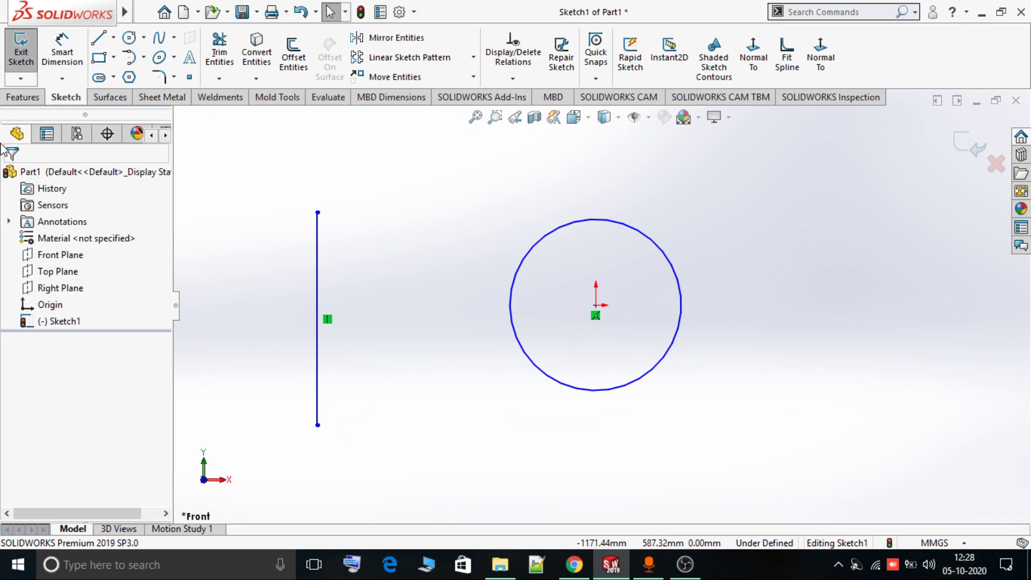
# Draw a line from the circle's center to the vertical line's midpoint, using Center Point Snap and Midpoint Snap
pyautogui.click(596, 78)
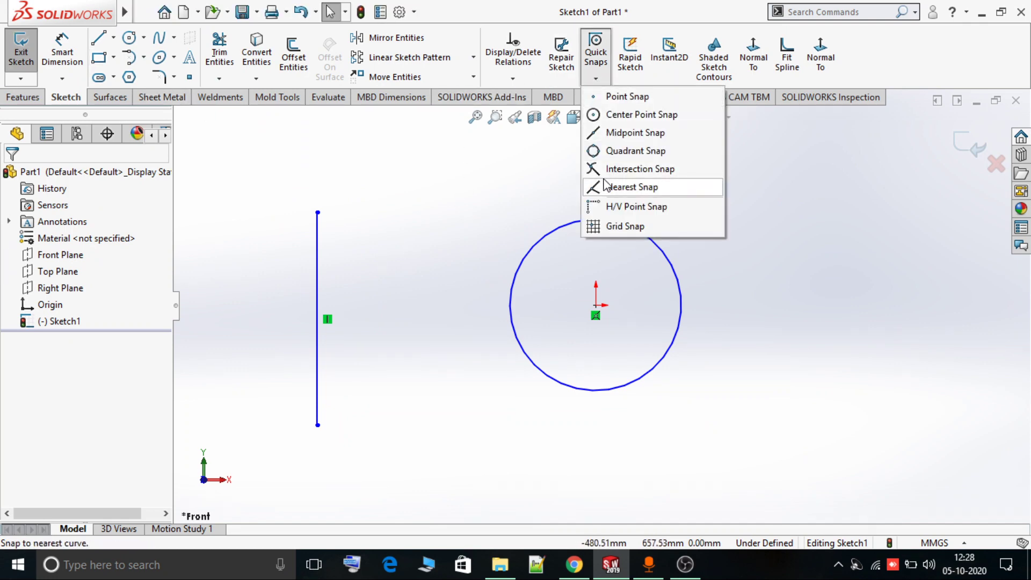
pyautogui.click(611, 115)
pyautogui.click(99, 39)
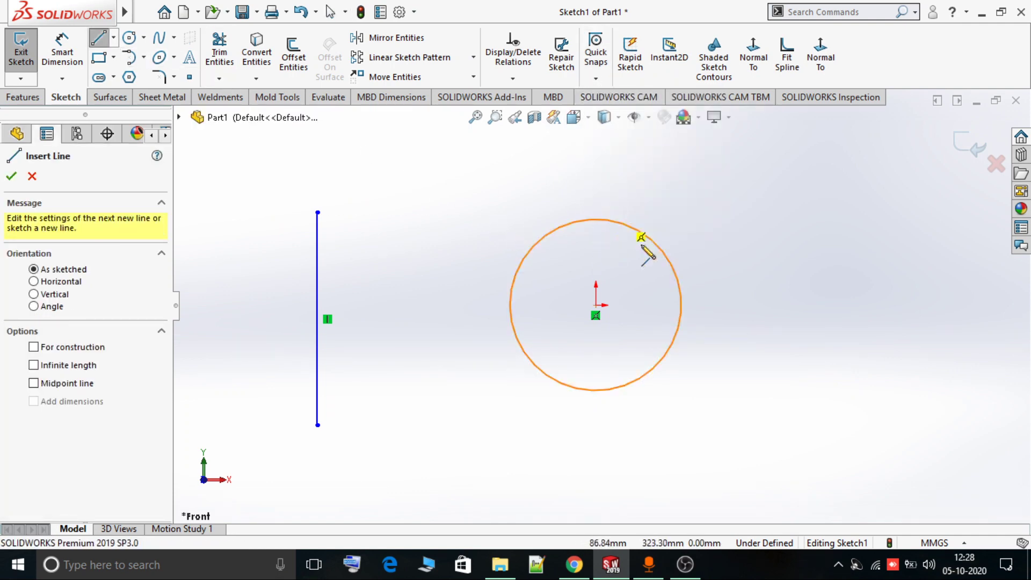
pyautogui.click(596, 79)
pyautogui.click(609, 113)
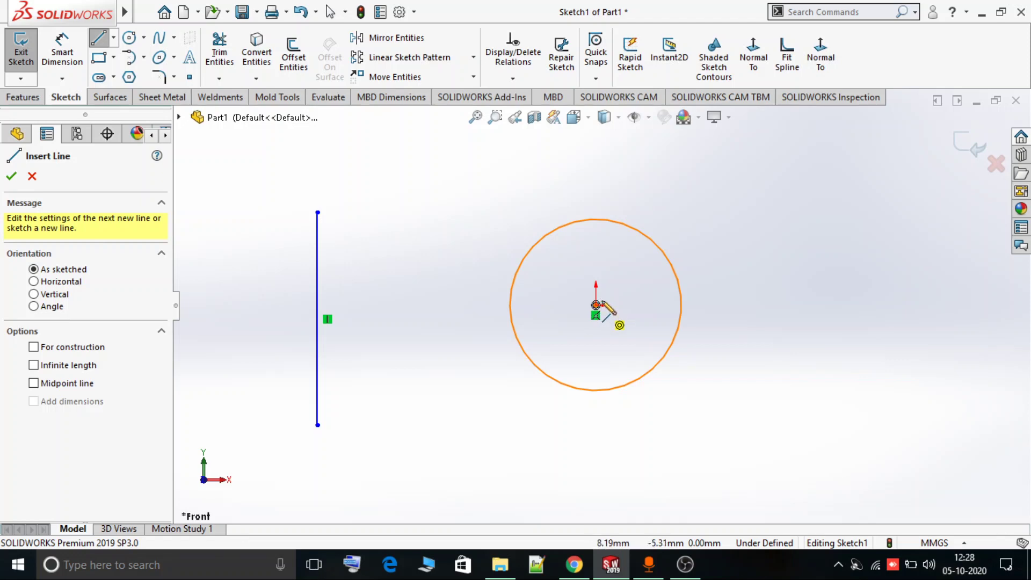
pyautogui.click(596, 306)
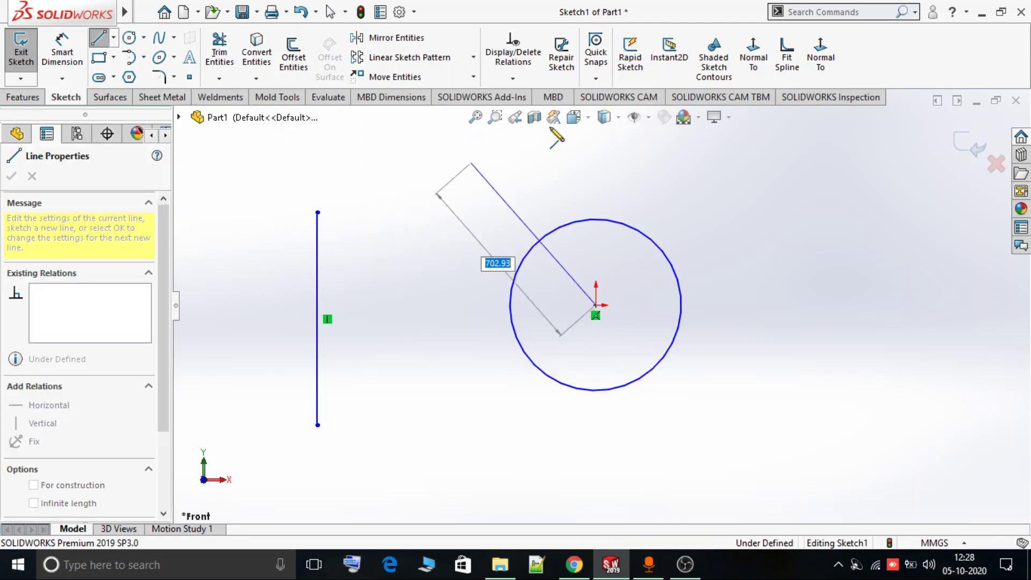
pyautogui.click(596, 79)
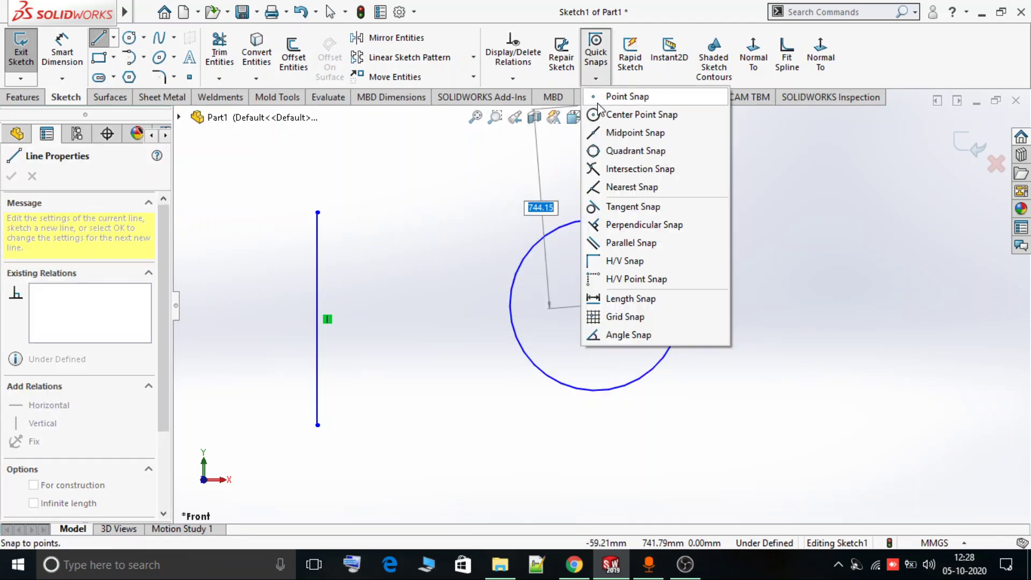
pyautogui.click(611, 132)
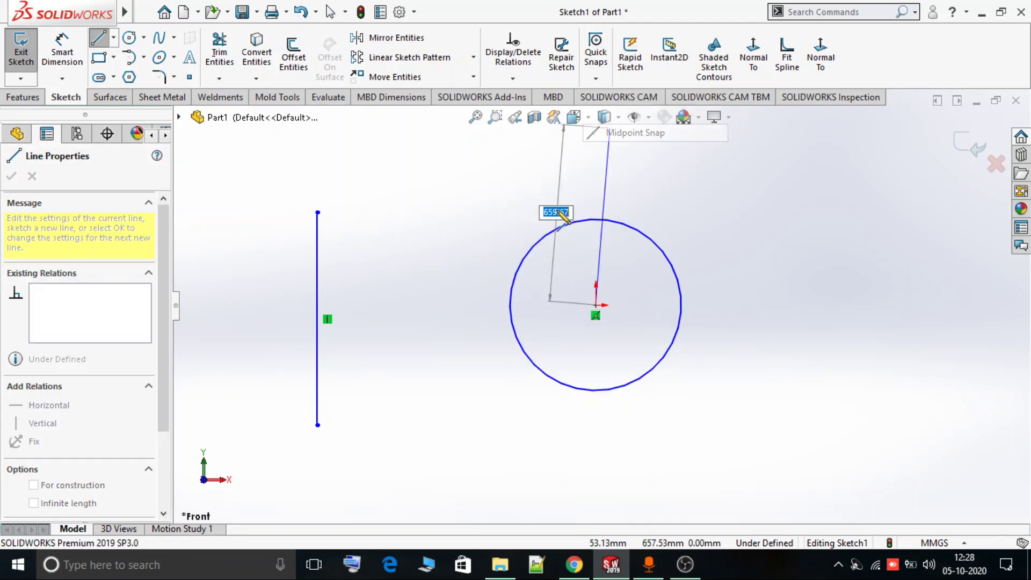
pyautogui.click(314, 310)
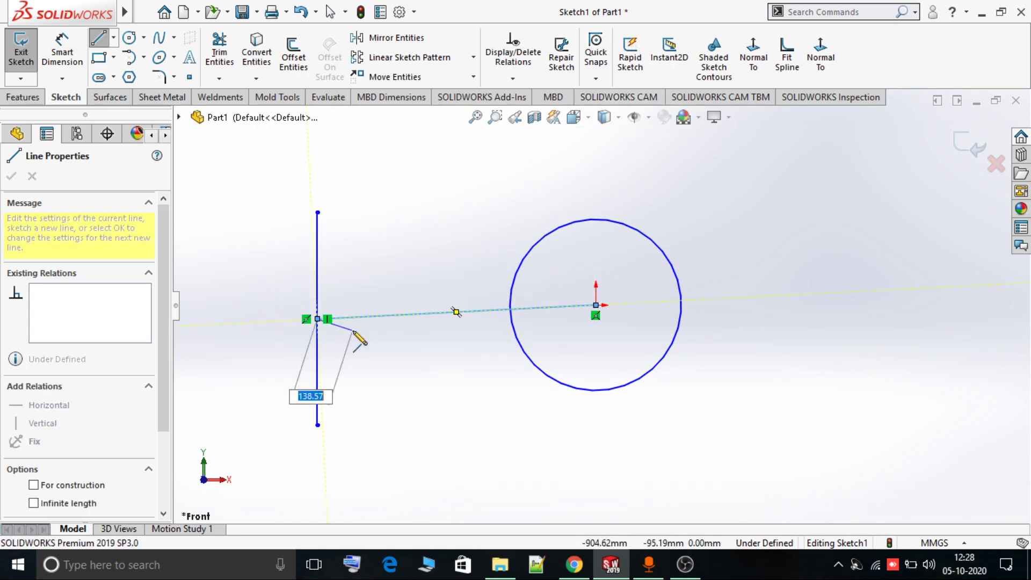
pyautogui.rightClick(437, 195)
pyautogui.click(439, 196)
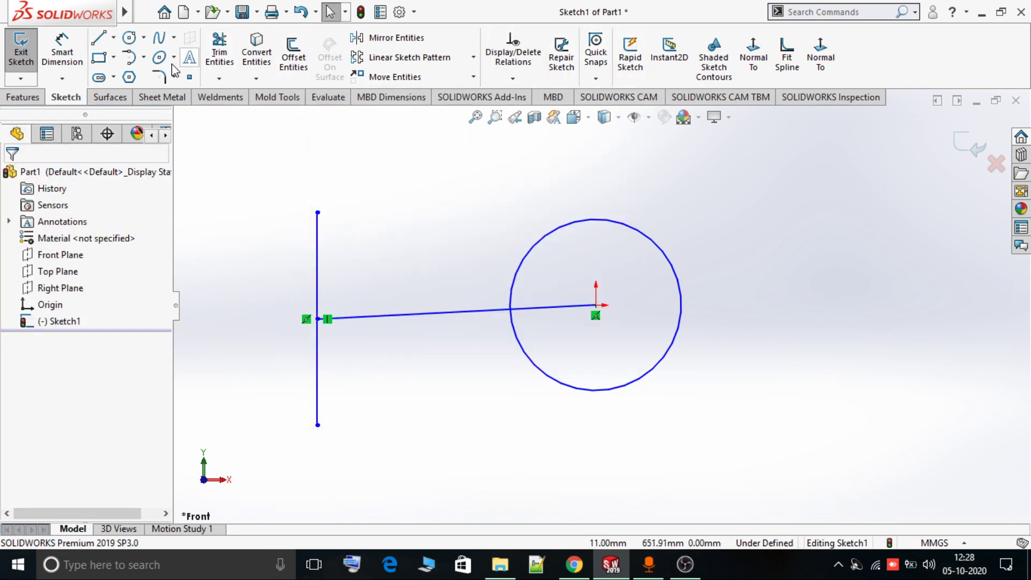
# Draw a line from the circle's center to the vertical line's upper endpoint, using Center Point Snap and Point Snap
pyautogui.click(107, 46)
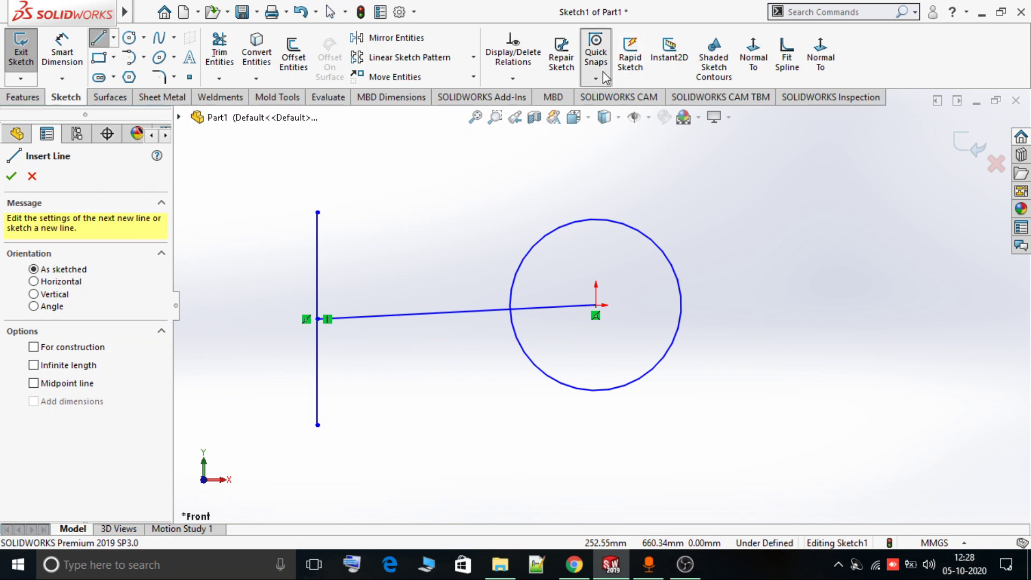
pyautogui.click(595, 56)
pyautogui.click(620, 119)
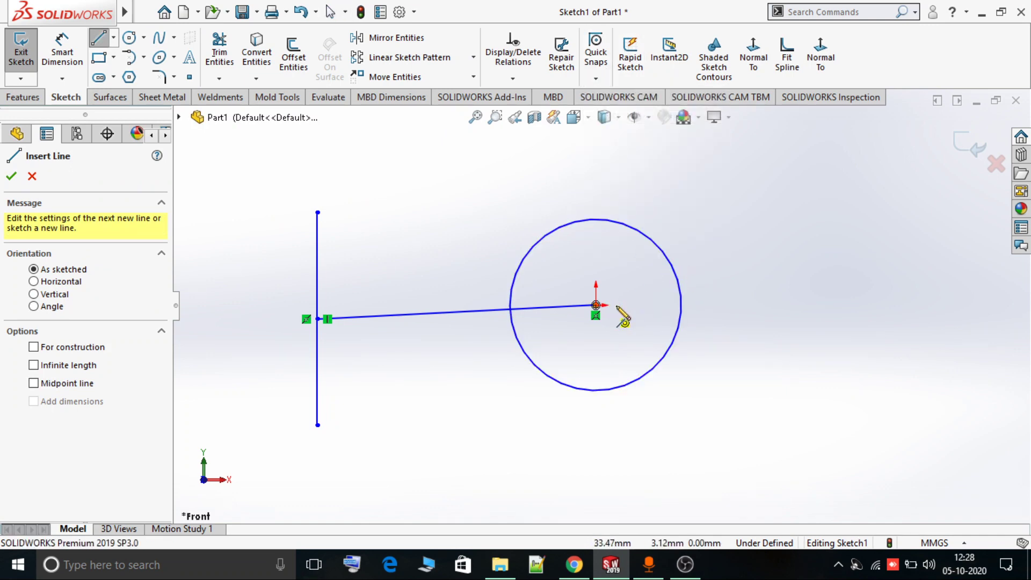
pyautogui.click(596, 305)
pyautogui.click(595, 79)
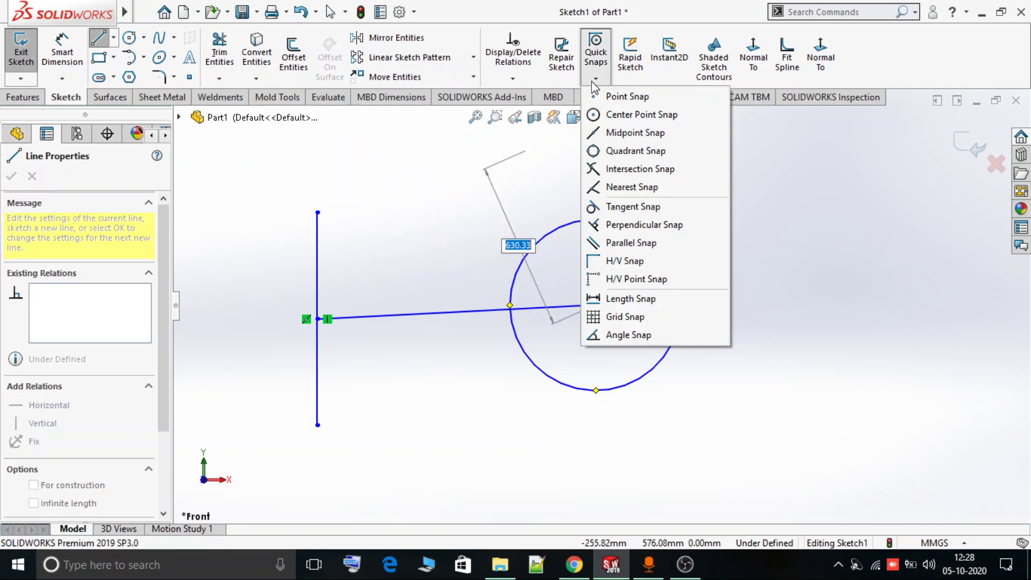
pyautogui.click(602, 98)
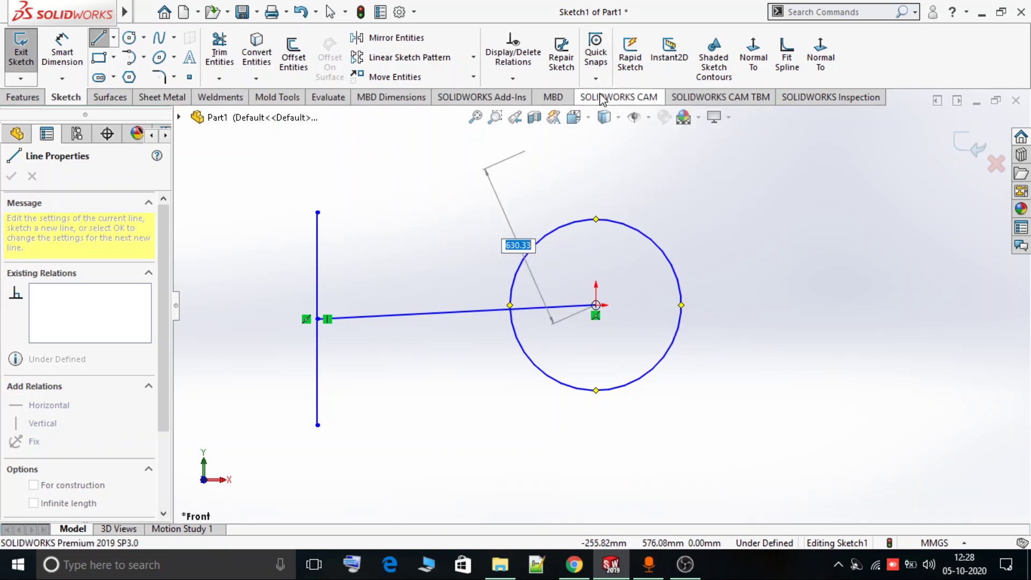
pyautogui.click(595, 78)
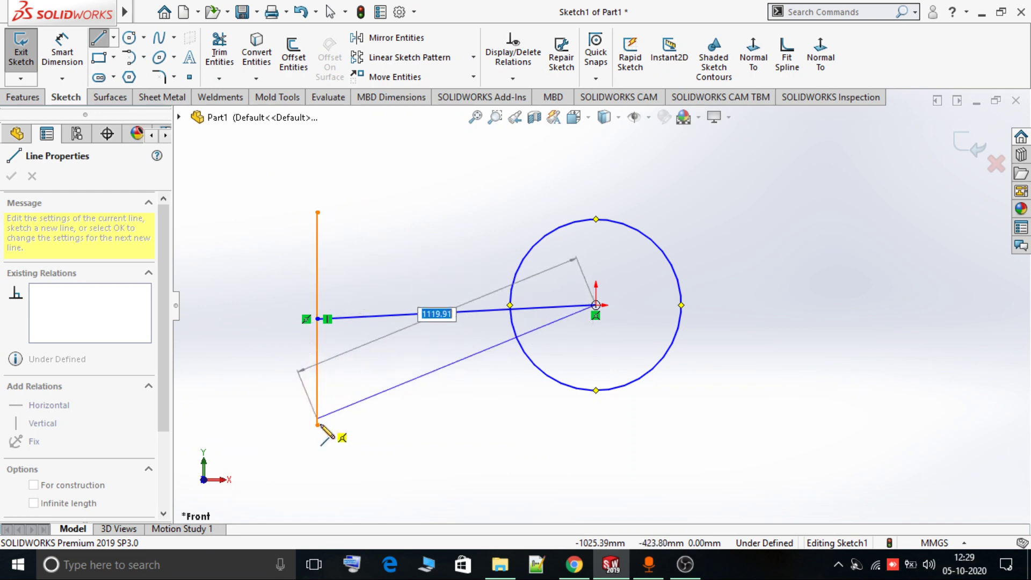
pyautogui.click(317, 213)
pyautogui.rightClick(490, 195)
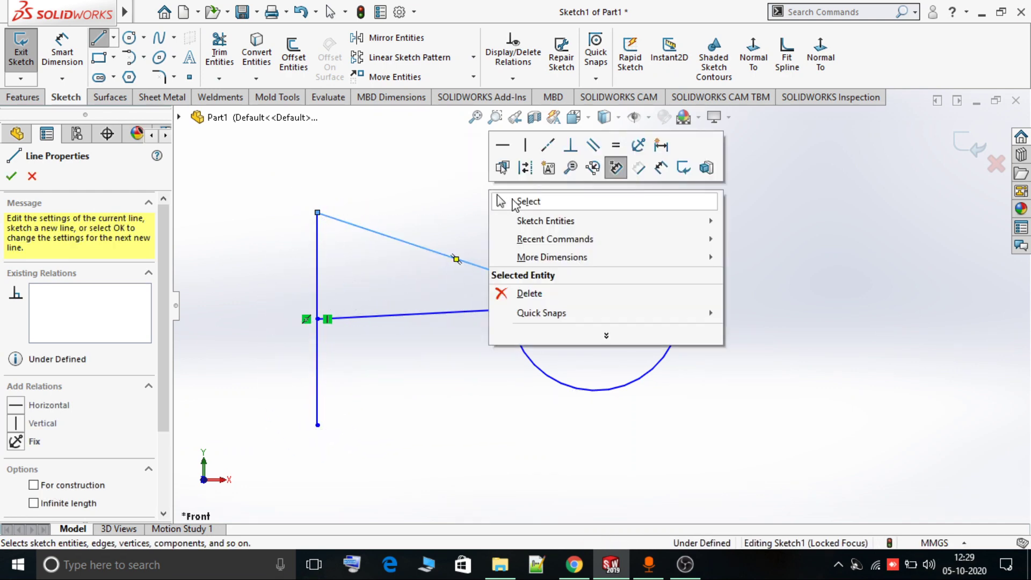
pyautogui.click(516, 202)
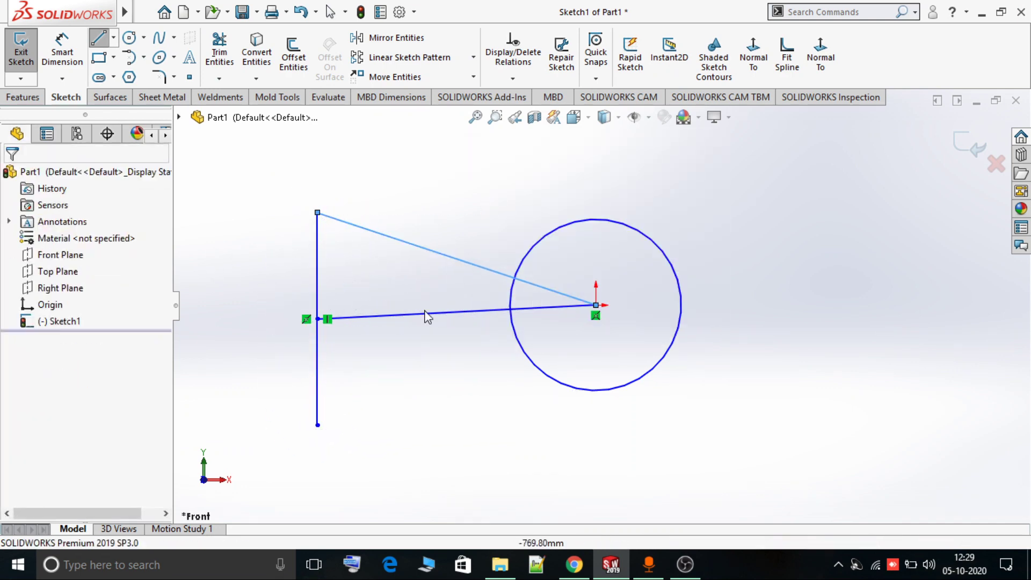
# Draw a line from the circle's bottom quadrant to the vertical line's midpoint, using Quadrant Snap and Midpoint Snap
pyautogui.click(591, 79)
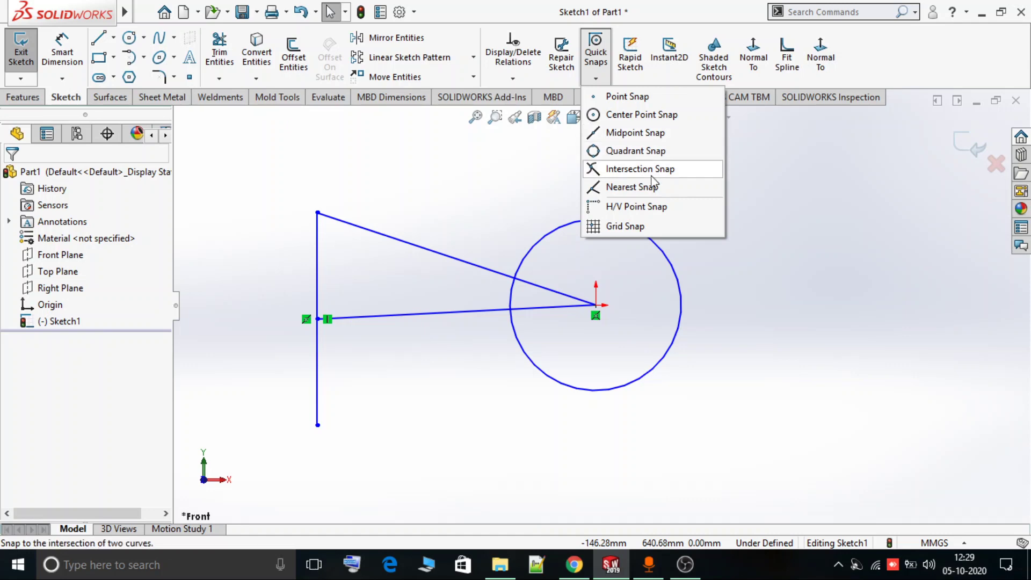
pyautogui.click(113, 37)
pyautogui.moveTo(127, 53)
pyautogui.click(98, 37)
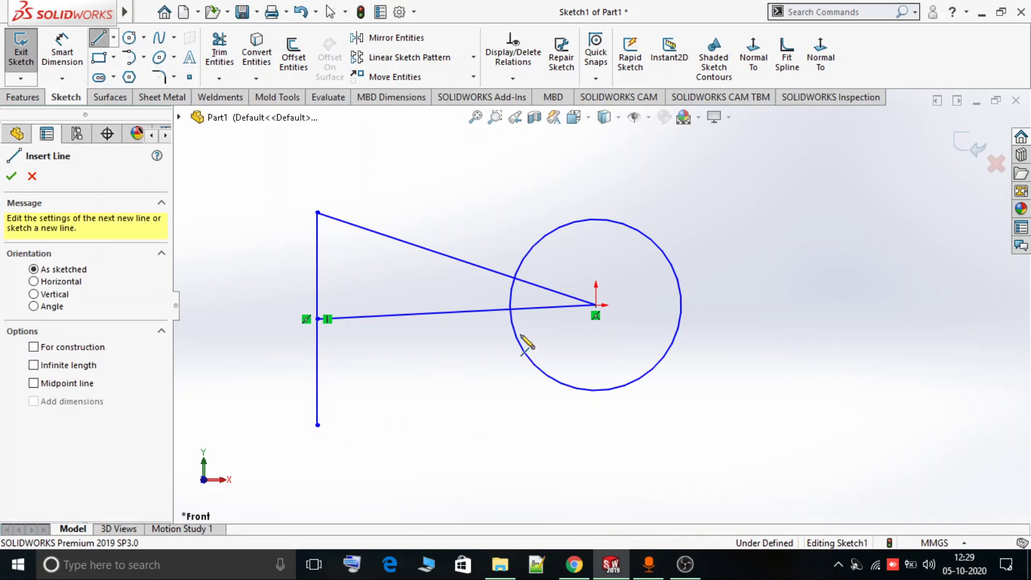
pyautogui.click(596, 80)
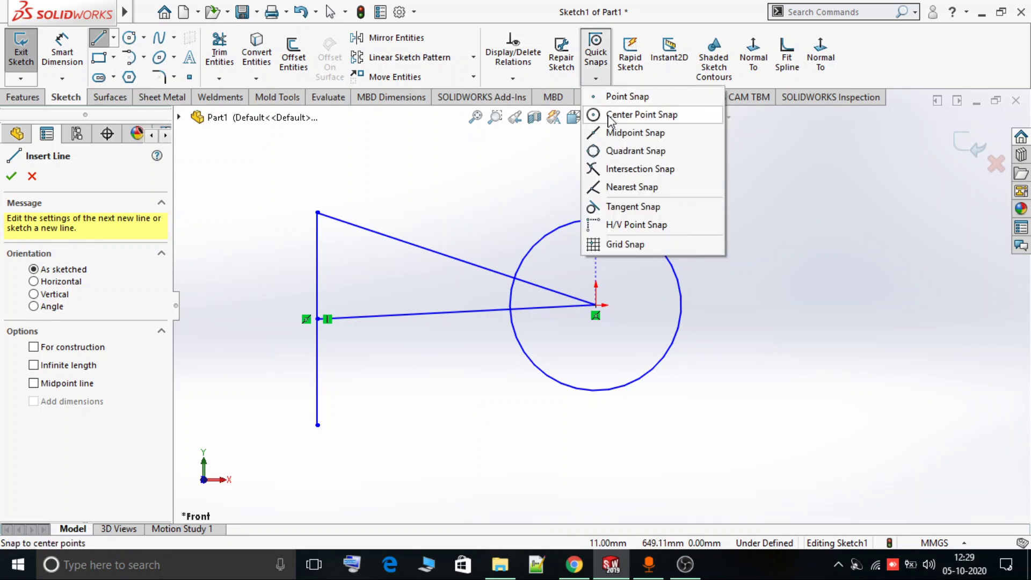
pyautogui.click(623, 151)
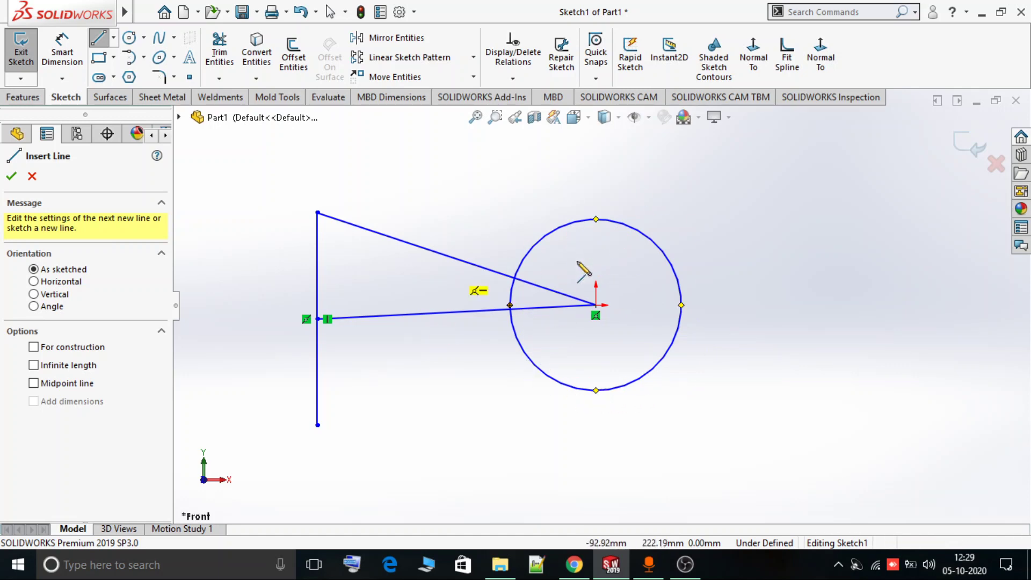
pyautogui.click(596, 390)
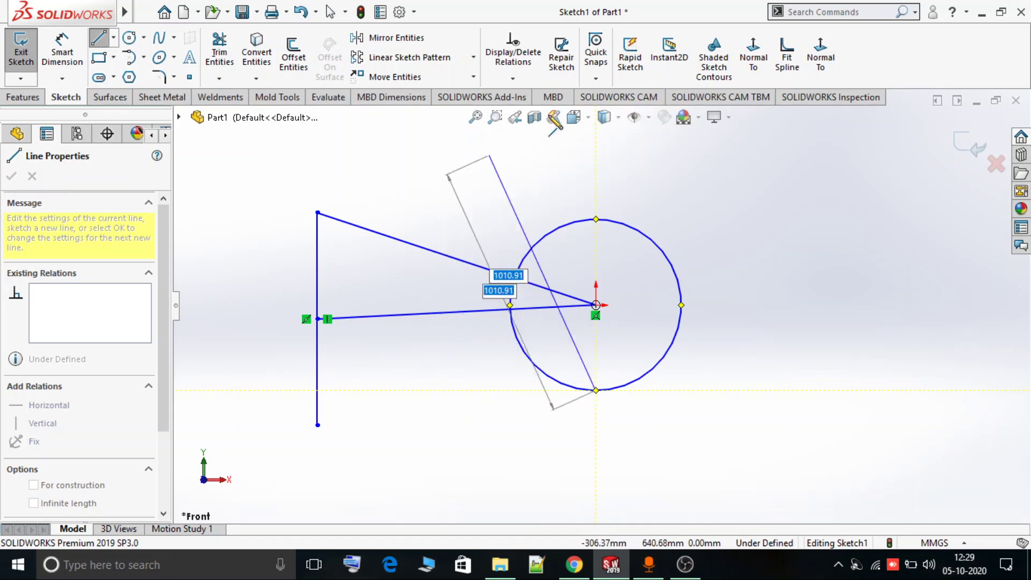
pyautogui.click(596, 54)
pyautogui.click(606, 134)
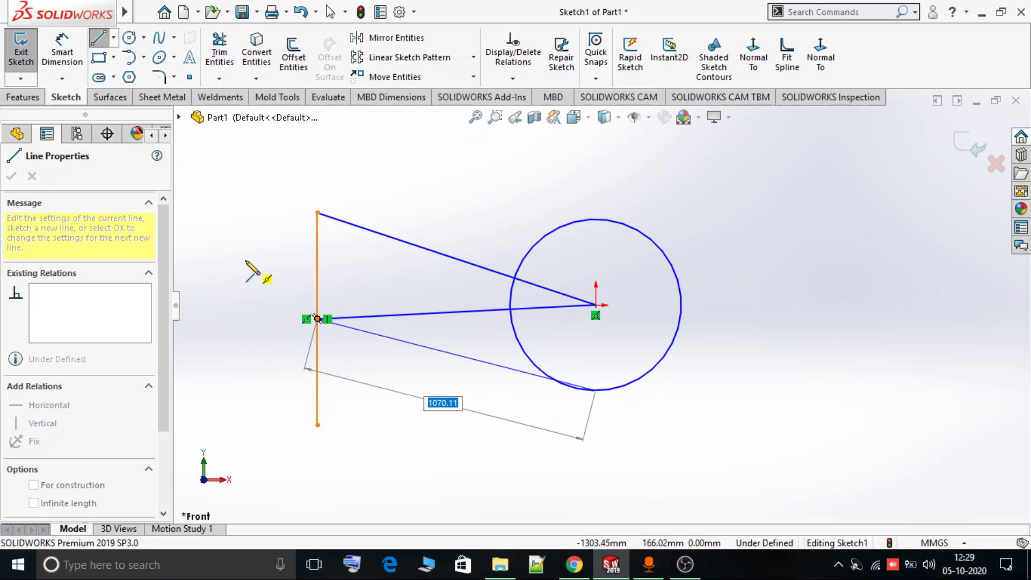
pyautogui.click(248, 276)
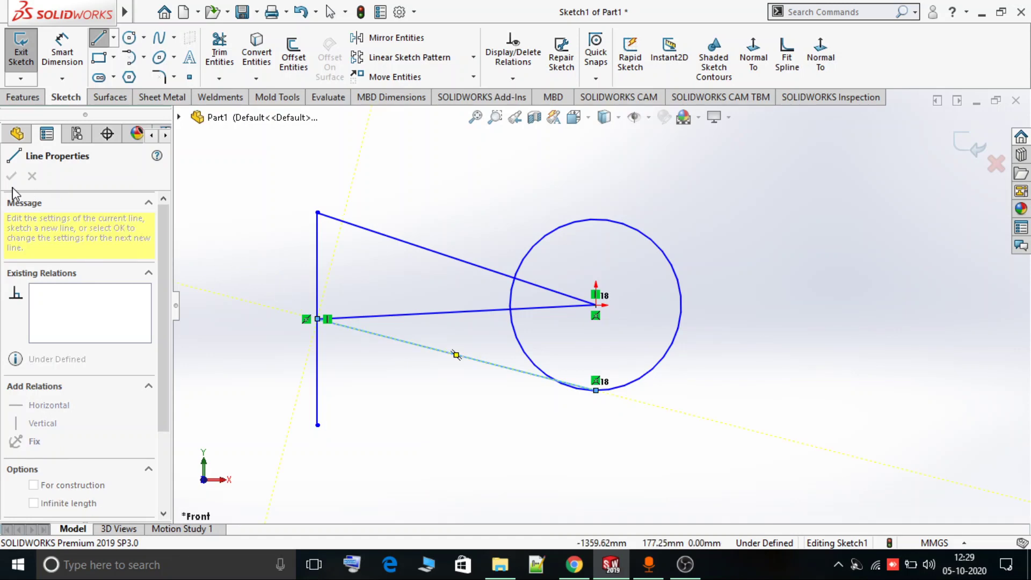
pyautogui.rightClick(457, 99)
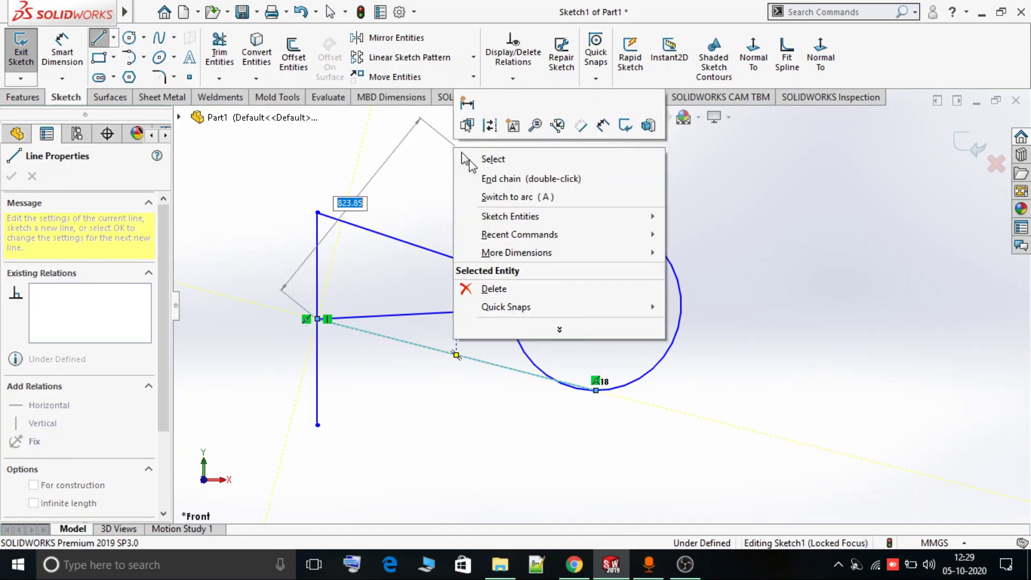
pyautogui.click(475, 177)
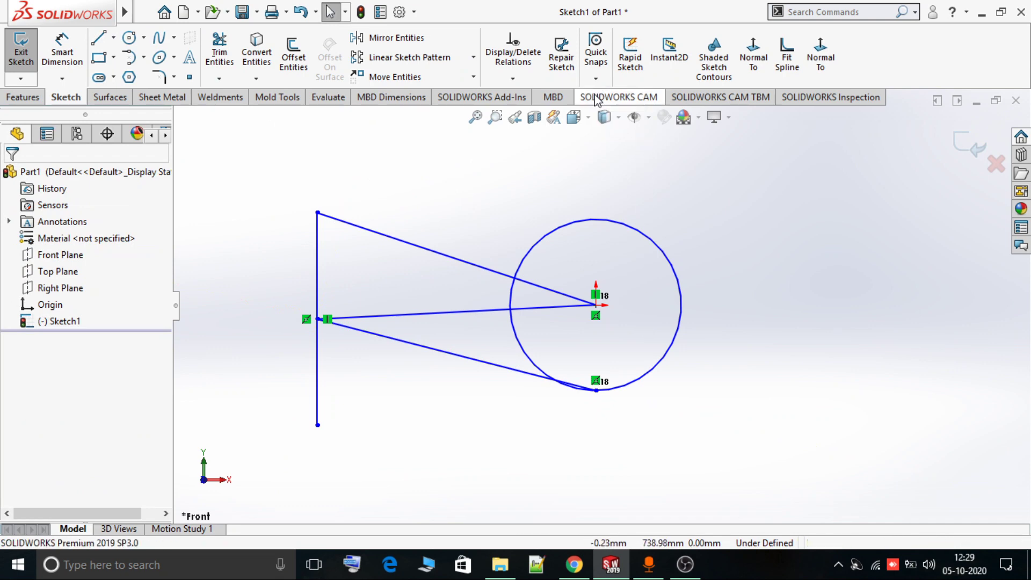
pyautogui.click(596, 79)
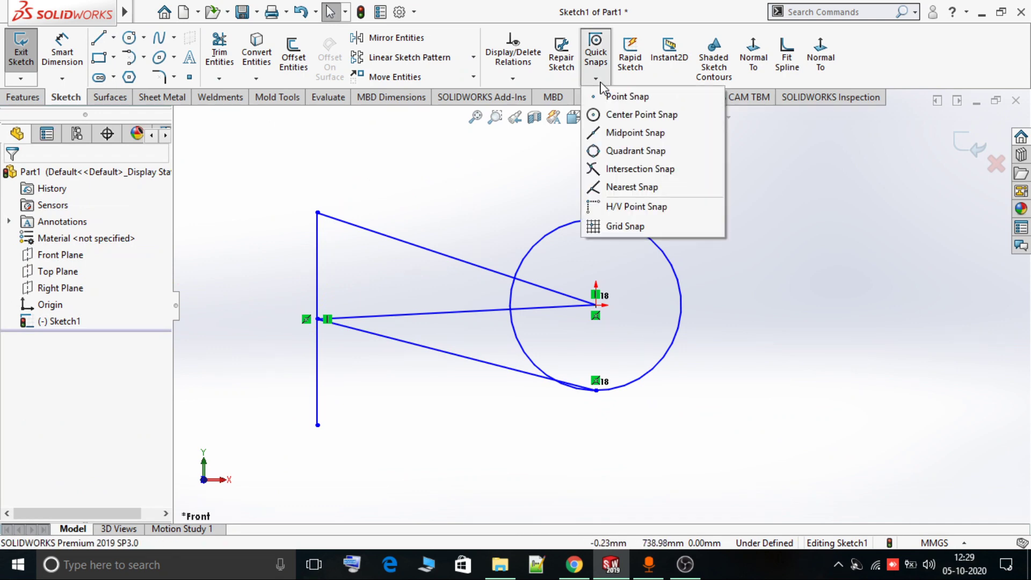
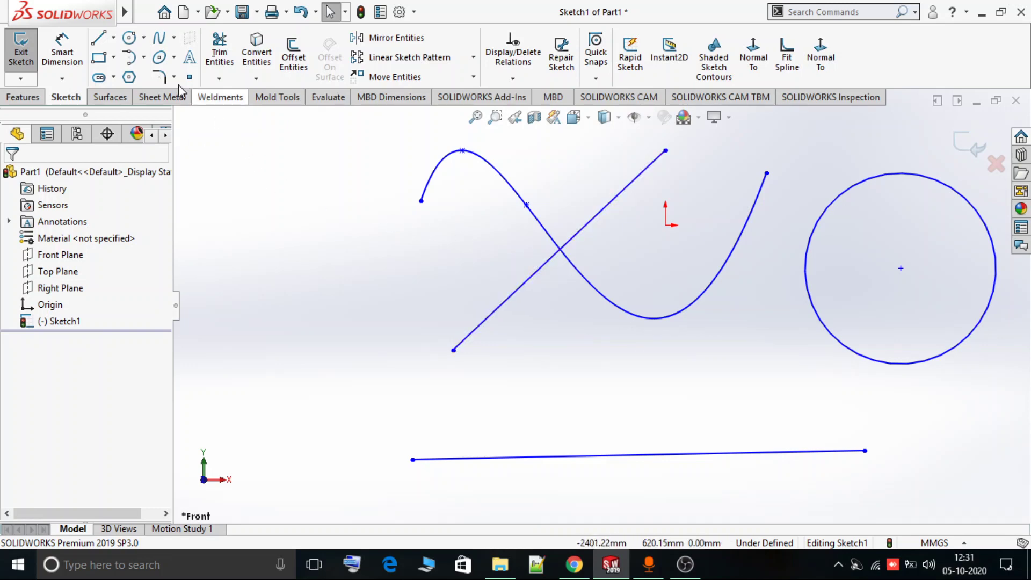
# Draw a line from the intersection of the spline and the inclined line to the circle's center, using Intersection Snap and Center Point Snap
pyautogui.click(99, 40)
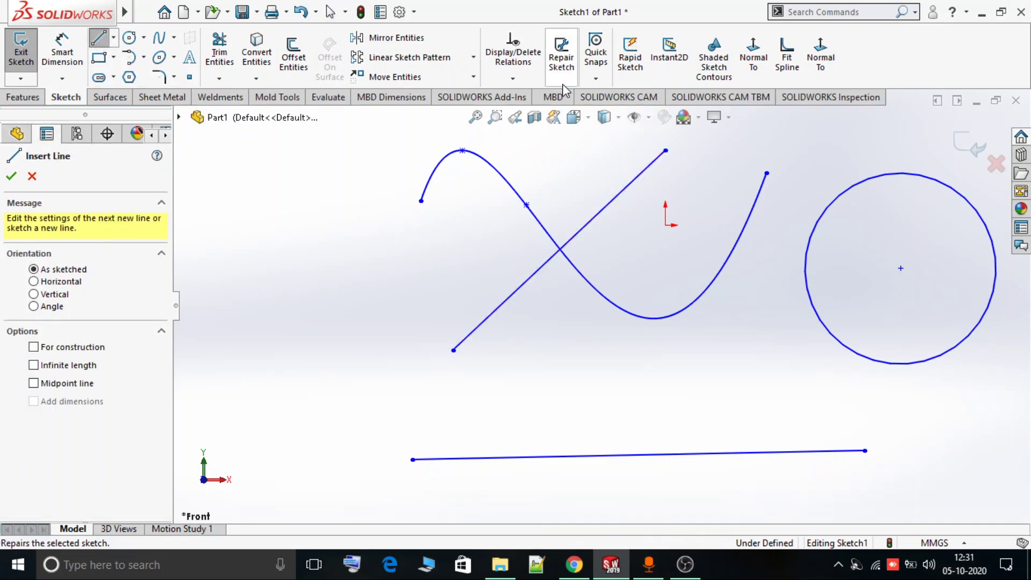
pyautogui.click(595, 79)
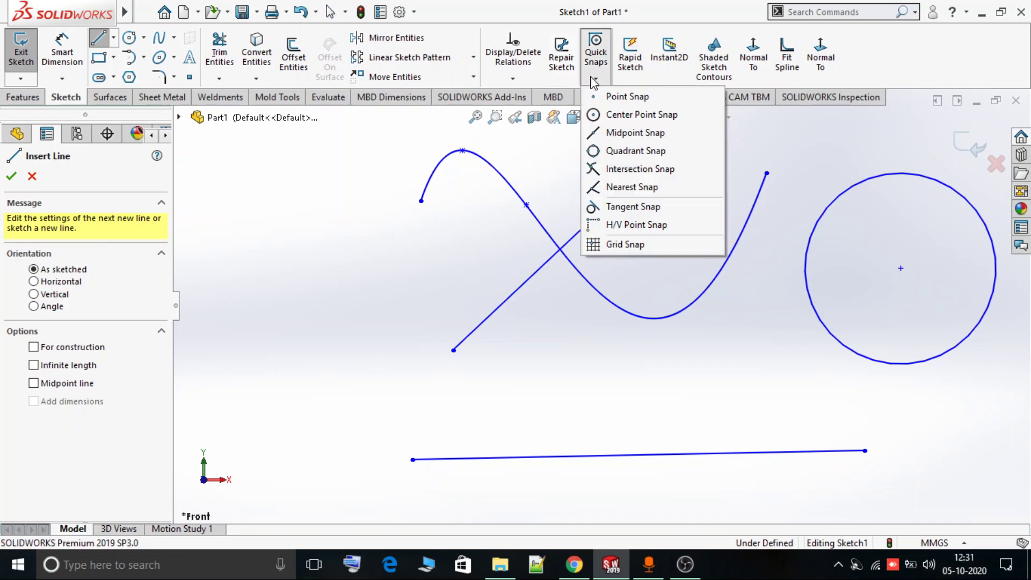
pyautogui.click(606, 168)
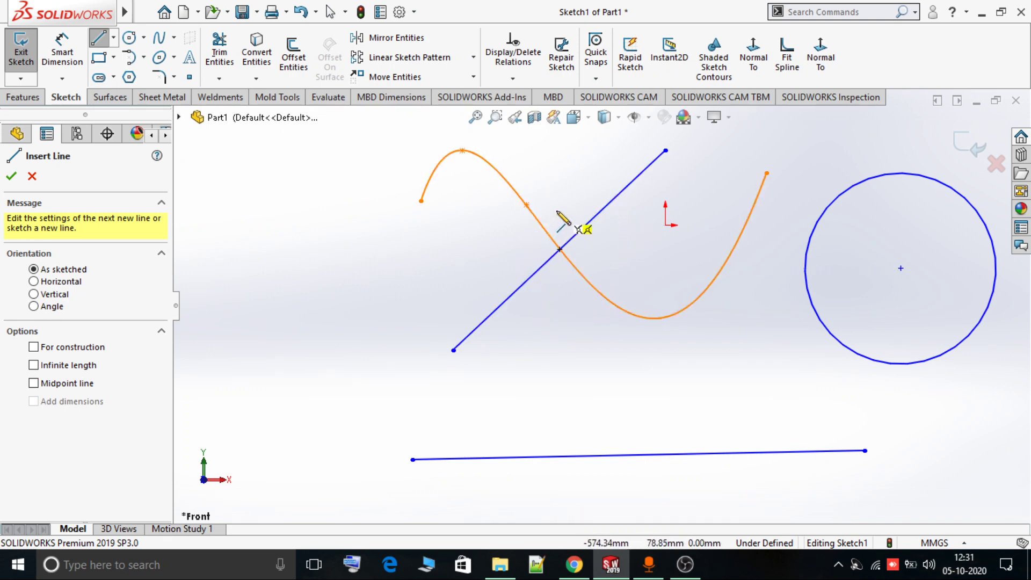
pyautogui.click(561, 188)
pyautogui.click(558, 249)
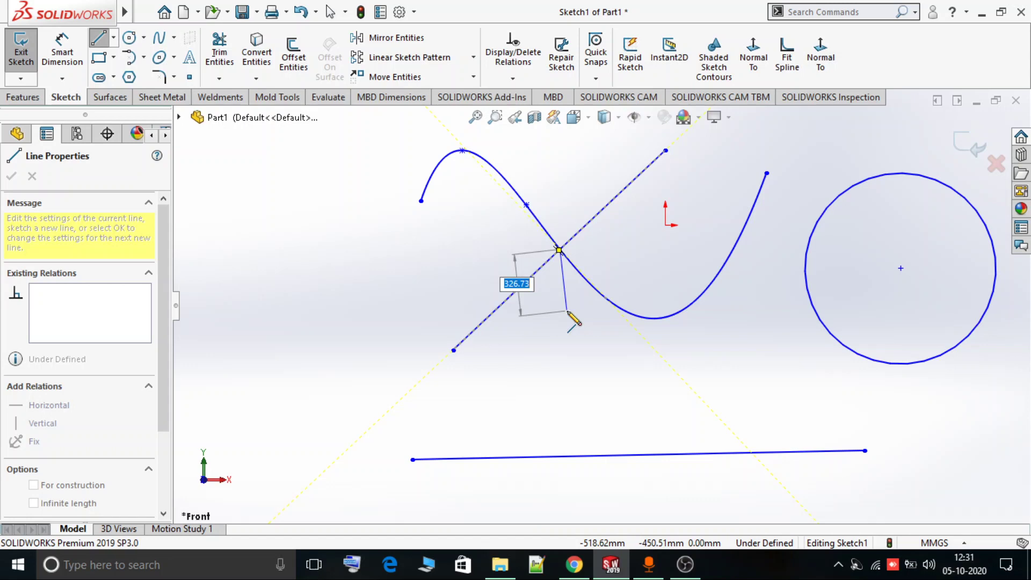
pyautogui.click(595, 79)
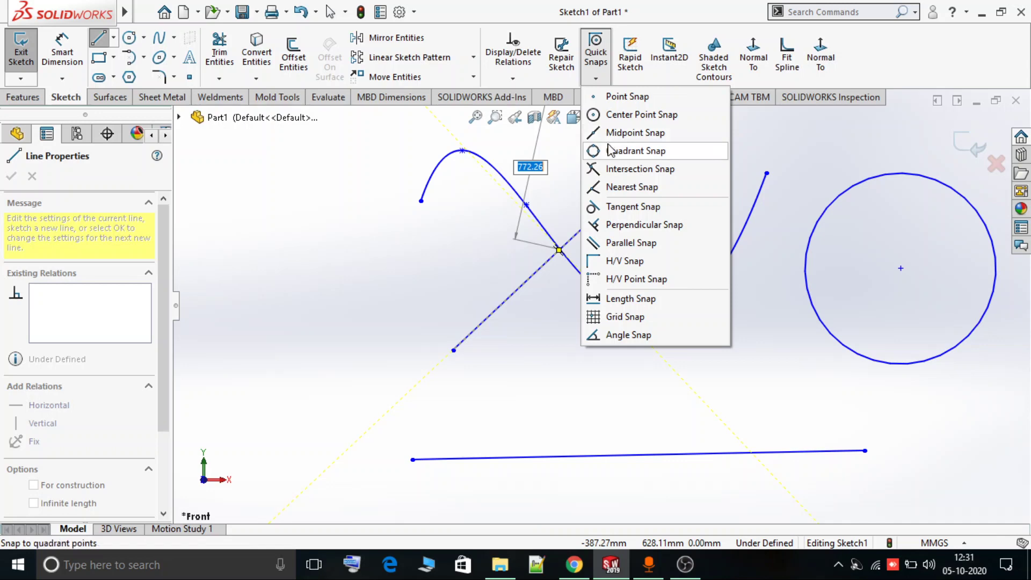
pyautogui.click(614, 115)
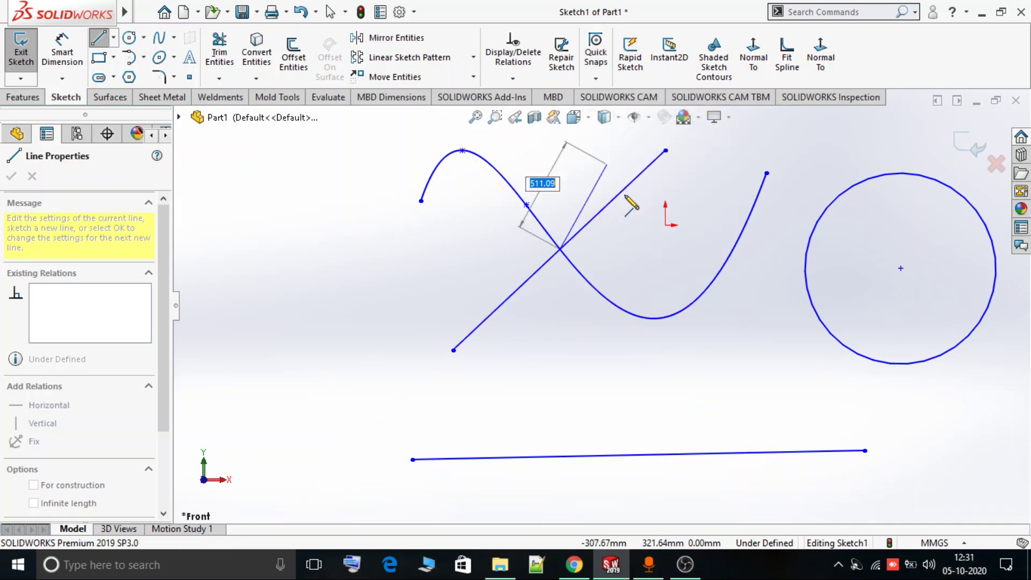
pyautogui.click(863, 286)
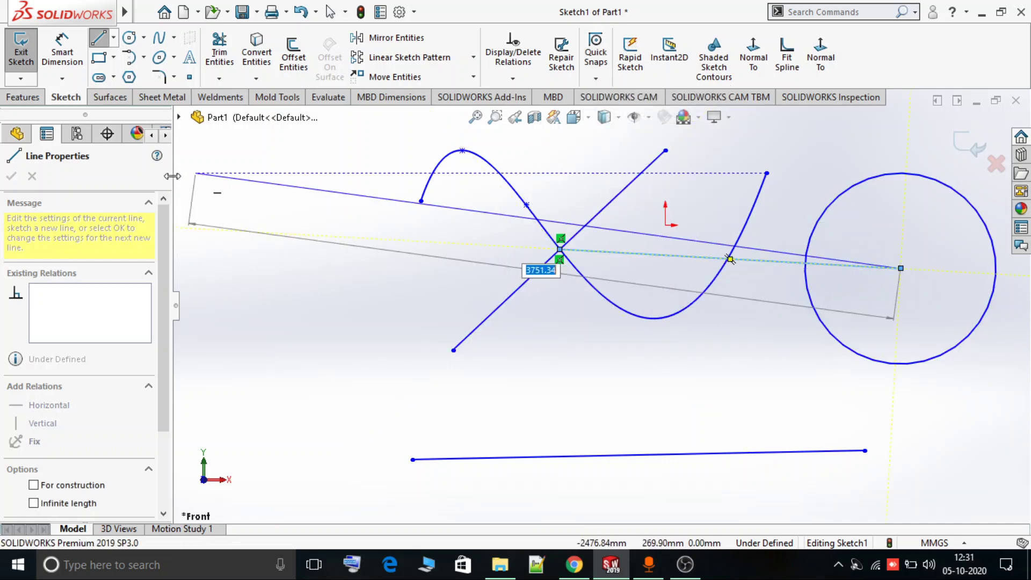
pyautogui.rightClick(295, 198)
pyautogui.click(314, 203)
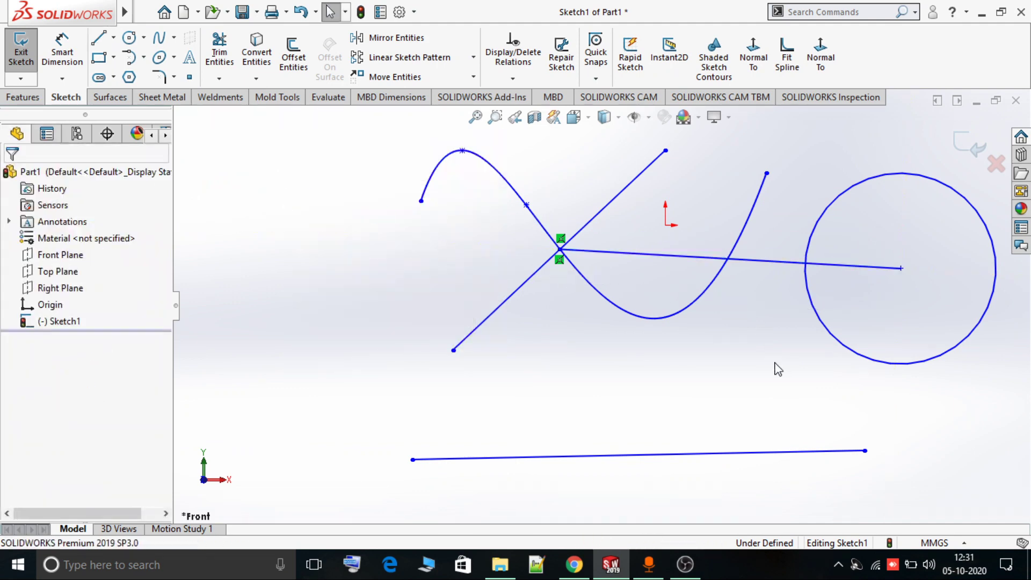
pyautogui.click(595, 75)
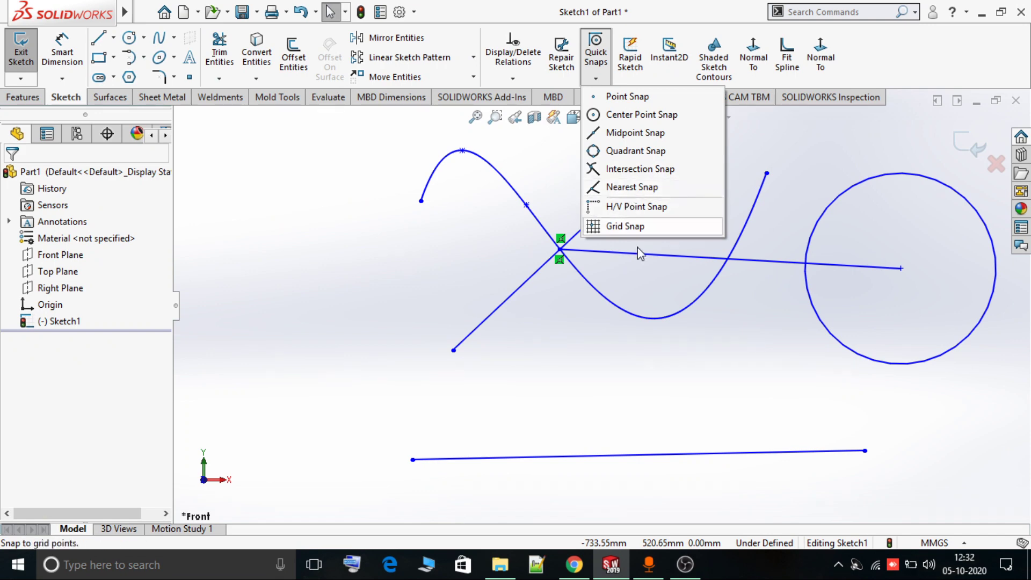
pyautogui.click(675, 366)
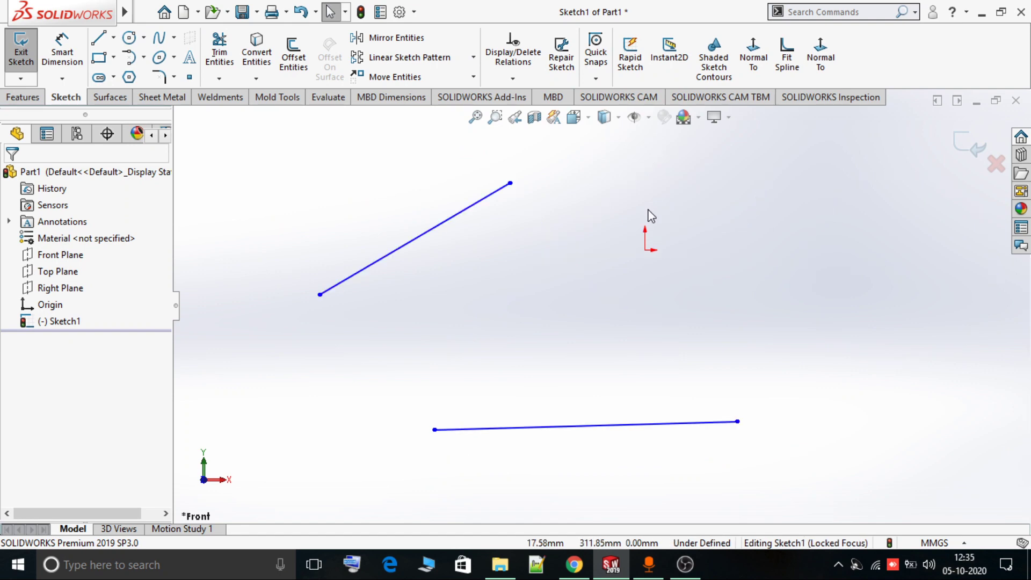
# Draw a line with Nearest Snap from near the upper inclined line's lower end to near the lower line's right end
pyautogui.click(596, 78)
pyautogui.click(609, 187)
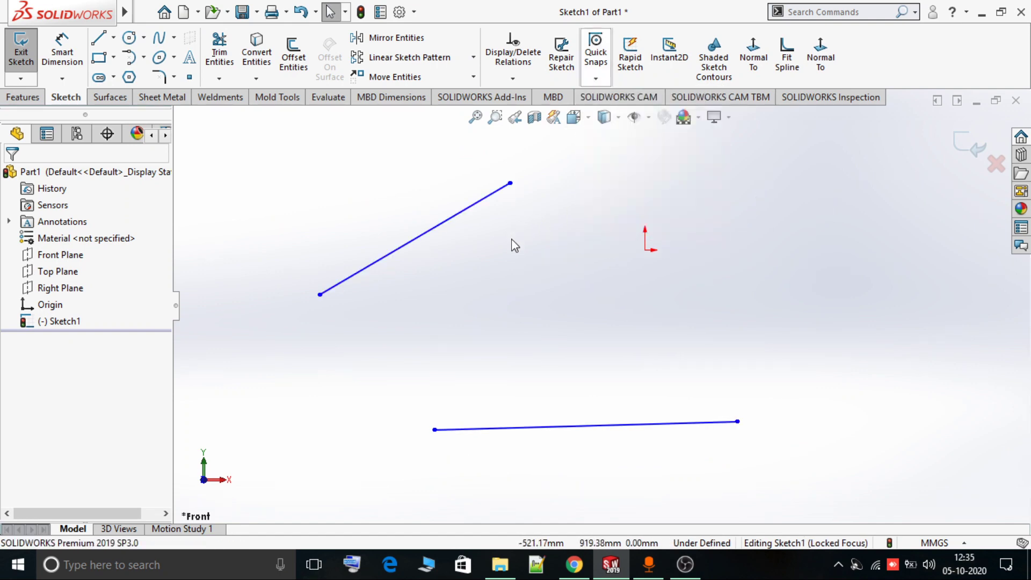
pyautogui.click(100, 43)
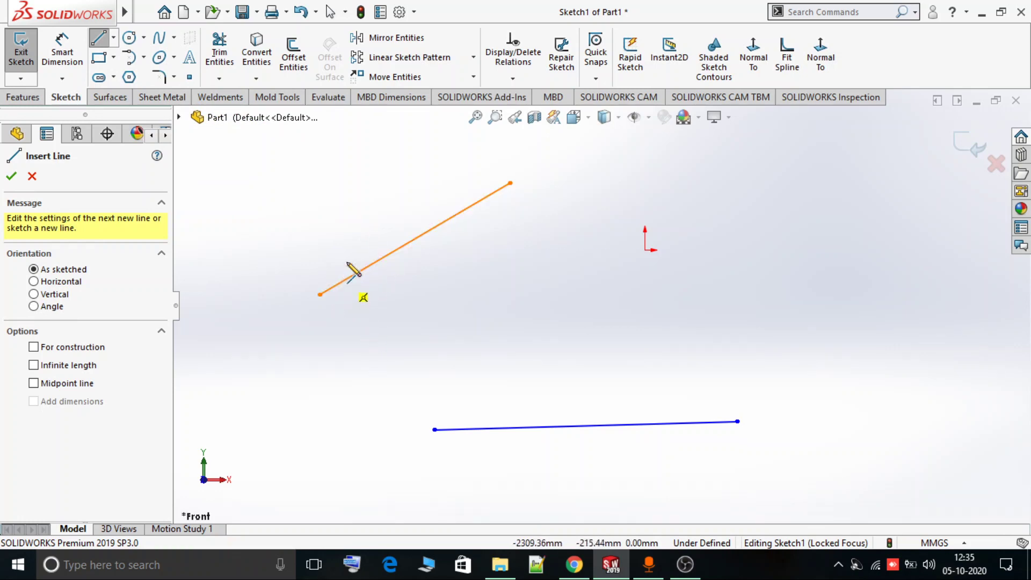
pyautogui.click(596, 56)
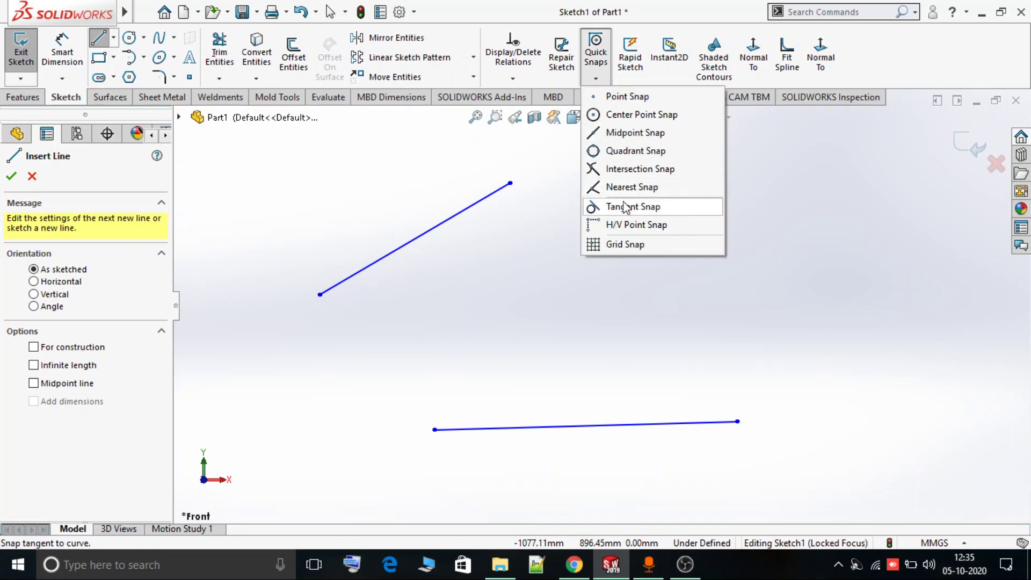
pyautogui.click(624, 188)
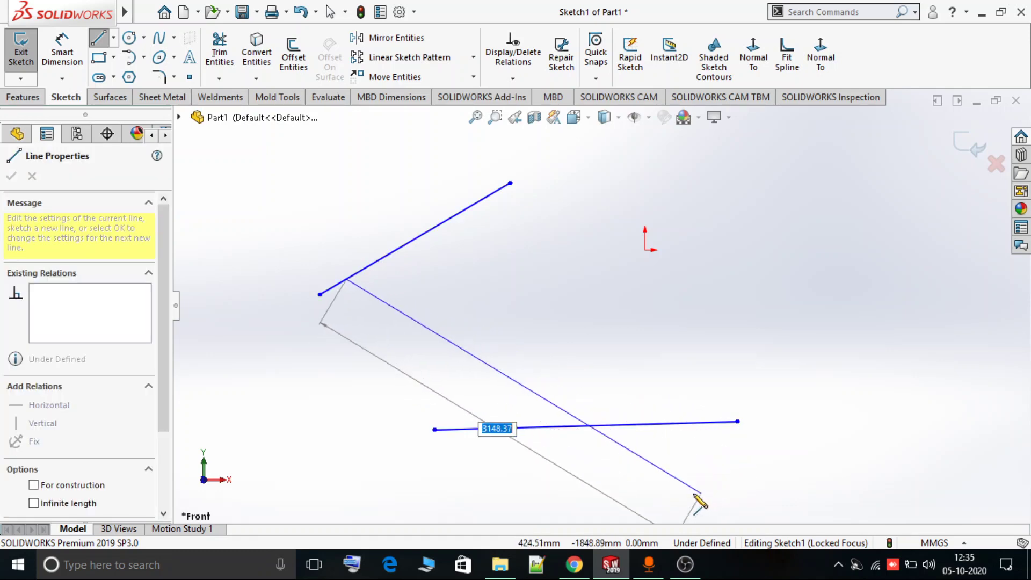
pyautogui.click(596, 57)
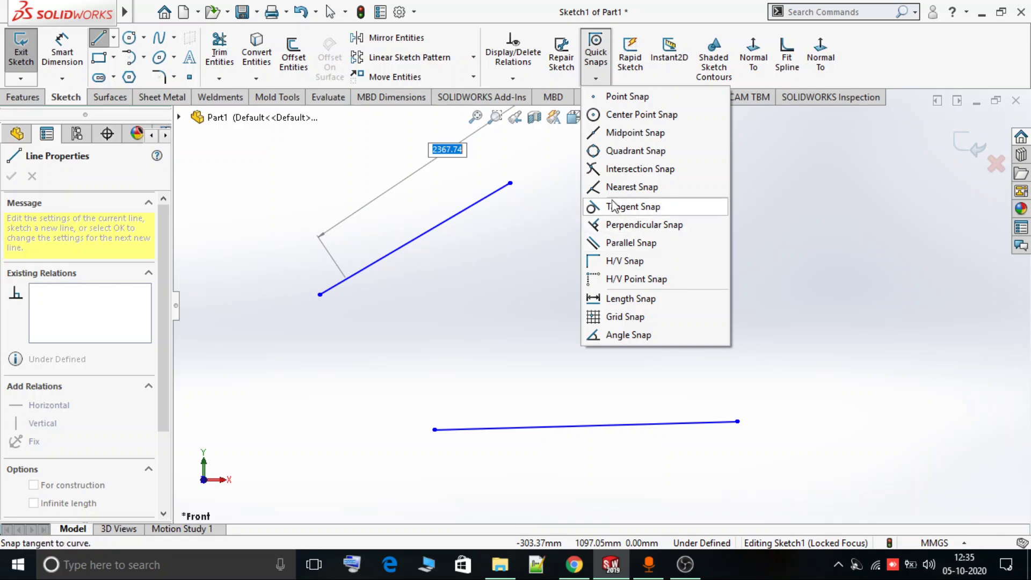
pyautogui.click(631, 187)
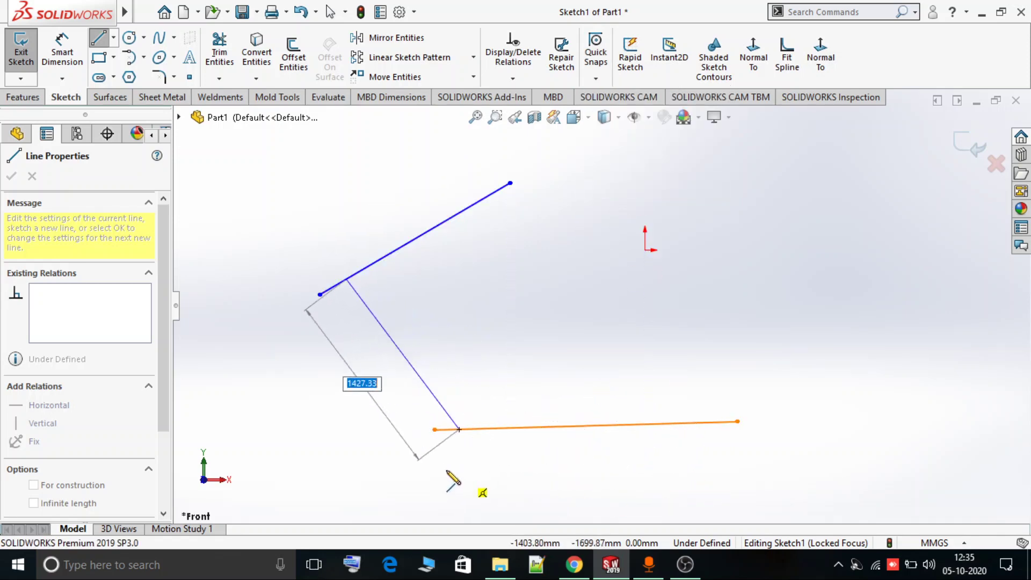
pyautogui.click(710, 469)
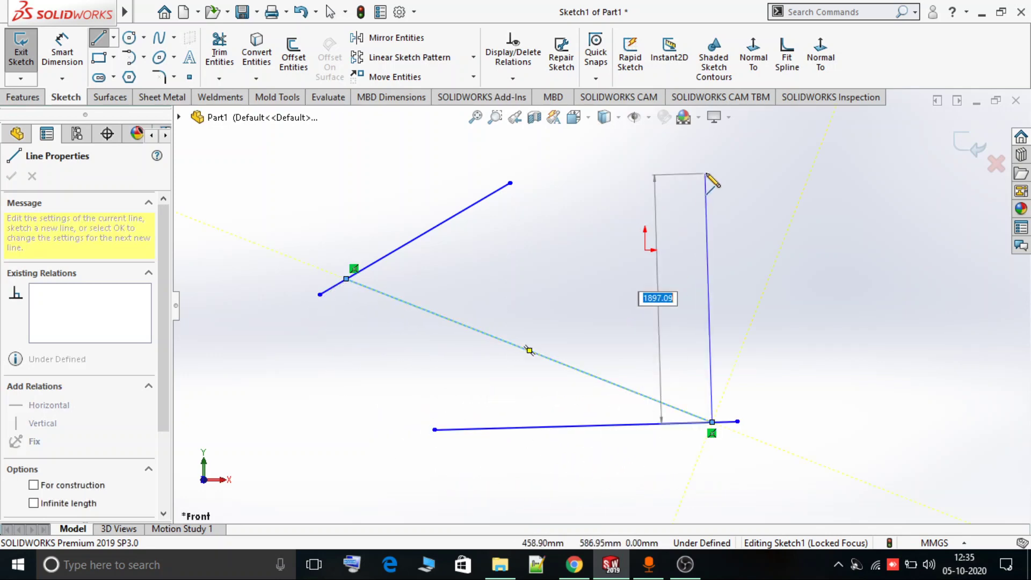
pyautogui.rightClick(706, 174)
pyautogui.click(717, 184)
pyautogui.click(596, 79)
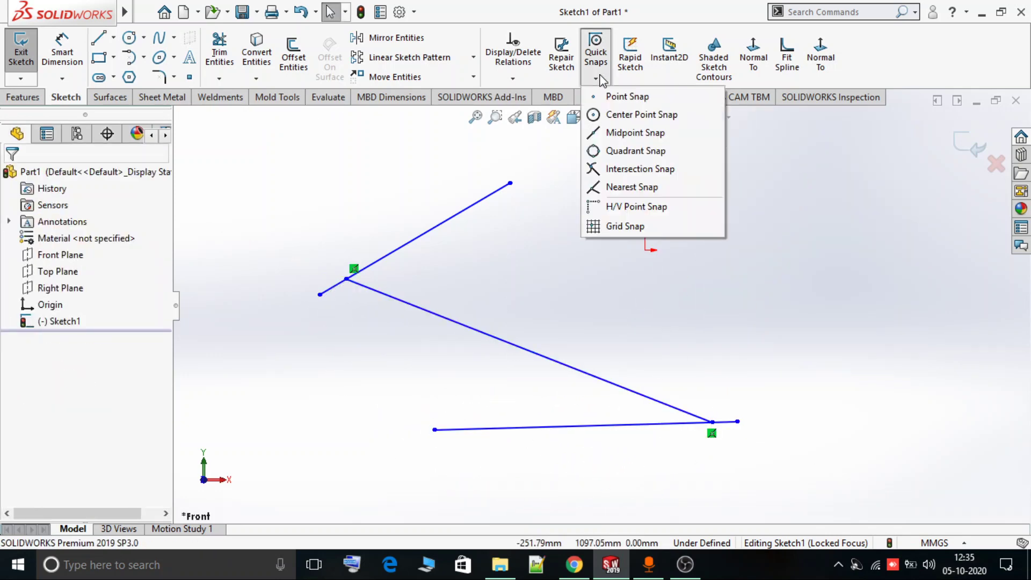
pyautogui.click(741, 202)
# Delete all three lines from the sketch
pyautogui.scroll(2, 756, 245)
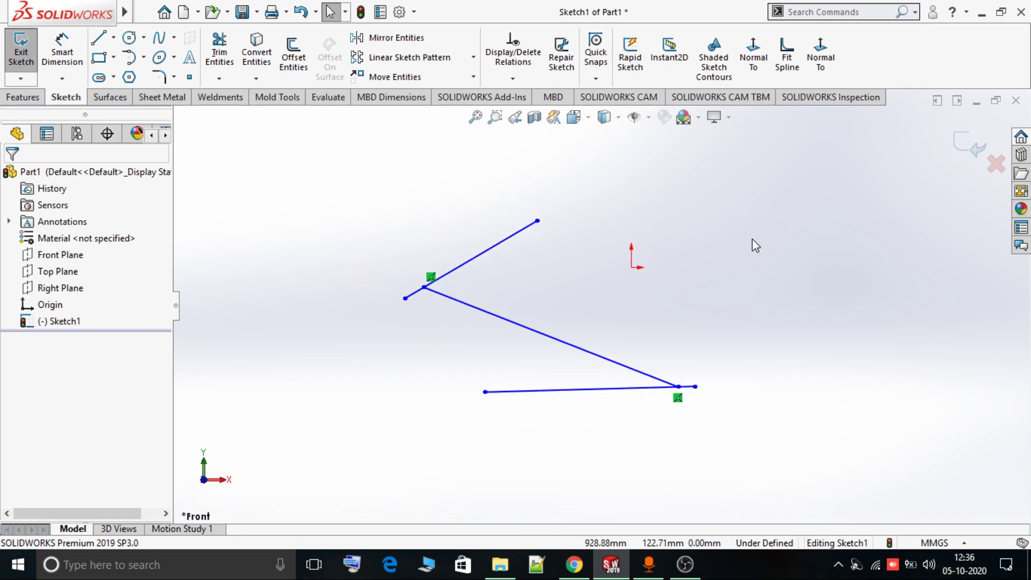
pyautogui.moveTo(336, 184)
pyautogui.mouseDown()
pyautogui.moveTo(616, 431)
pyautogui.moveTo(754, 462)
pyautogui.mouseUp()
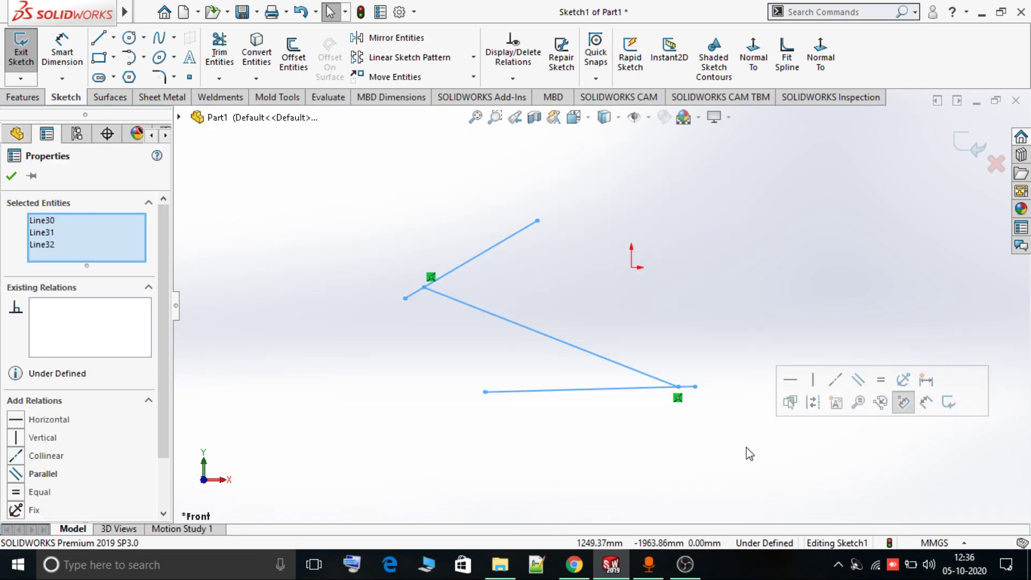
pyautogui.press('Delete')
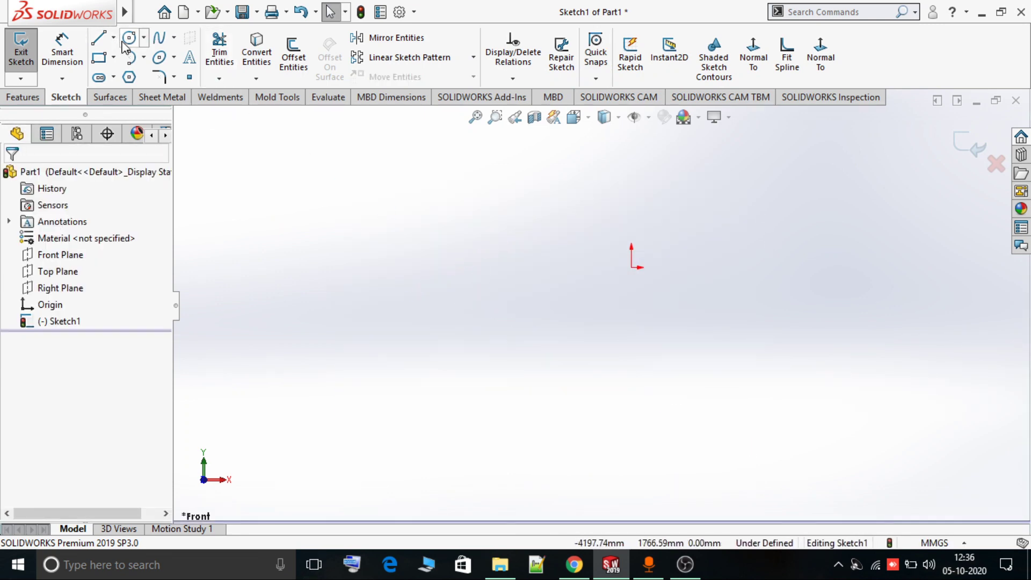
# Sketch a circle about 1856 mm in diameter centered on the origin
pyautogui.click(129, 37)
pyautogui.click(631, 267)
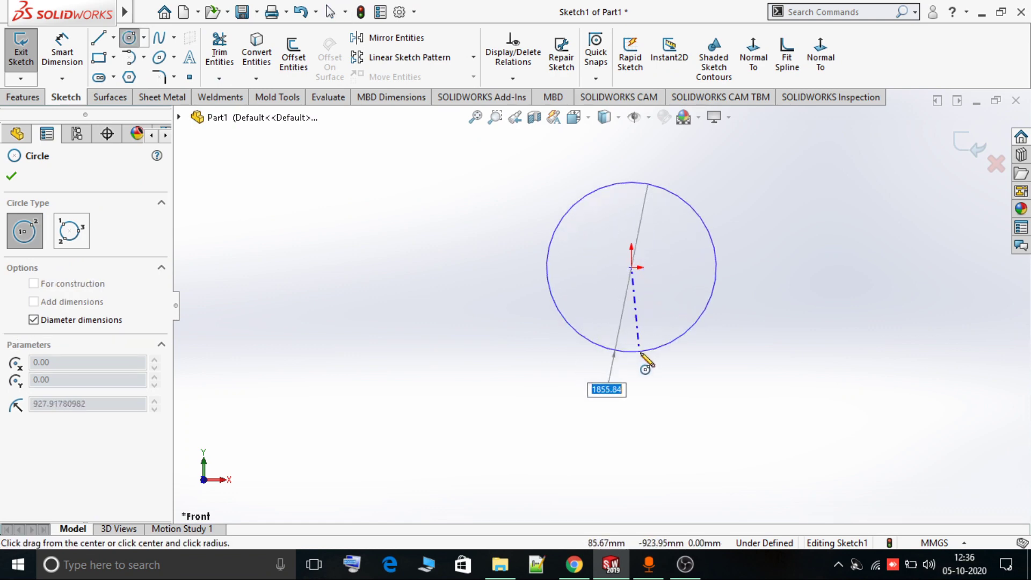
pyautogui.click(640, 353)
pyautogui.rightClick(642, 351)
pyautogui.click(666, 364)
pyautogui.scroll(1, 537, 386)
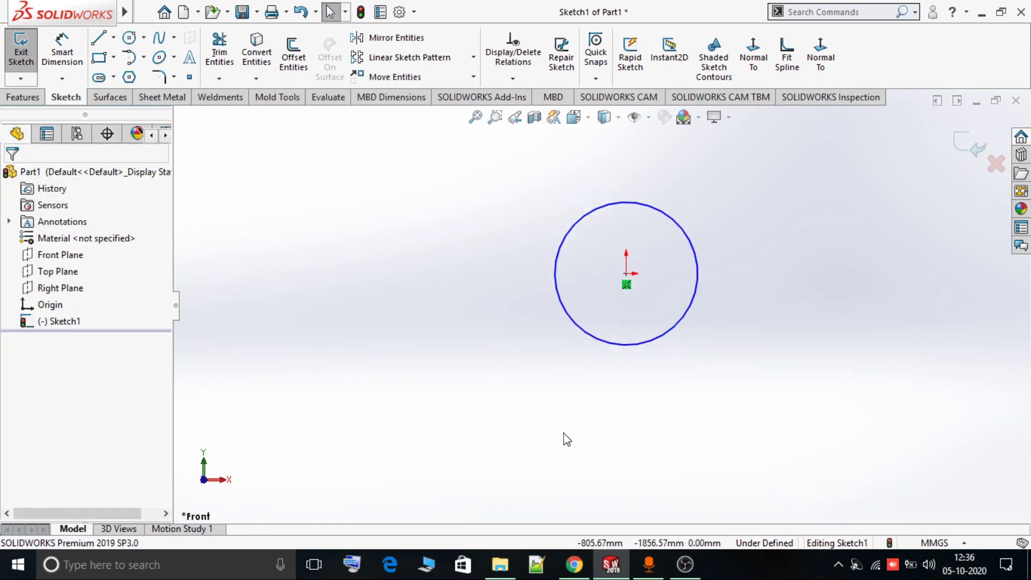
pyautogui.scroll(-1, 652, 216)
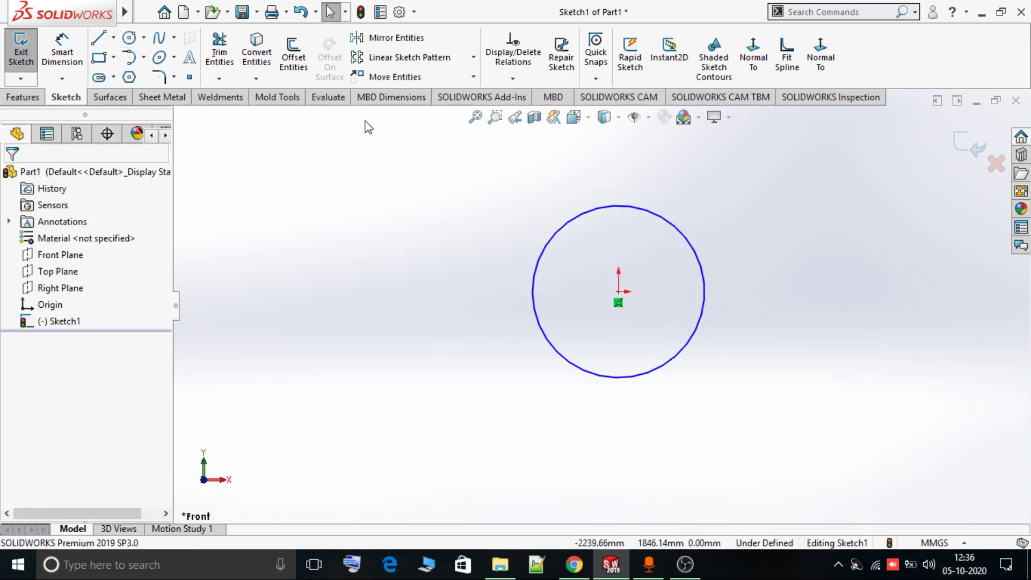
# Draw a line about 4369 mm long, starting outside the circle and running tangent to its upper edge, using Tangent Snap
pyautogui.click(99, 39)
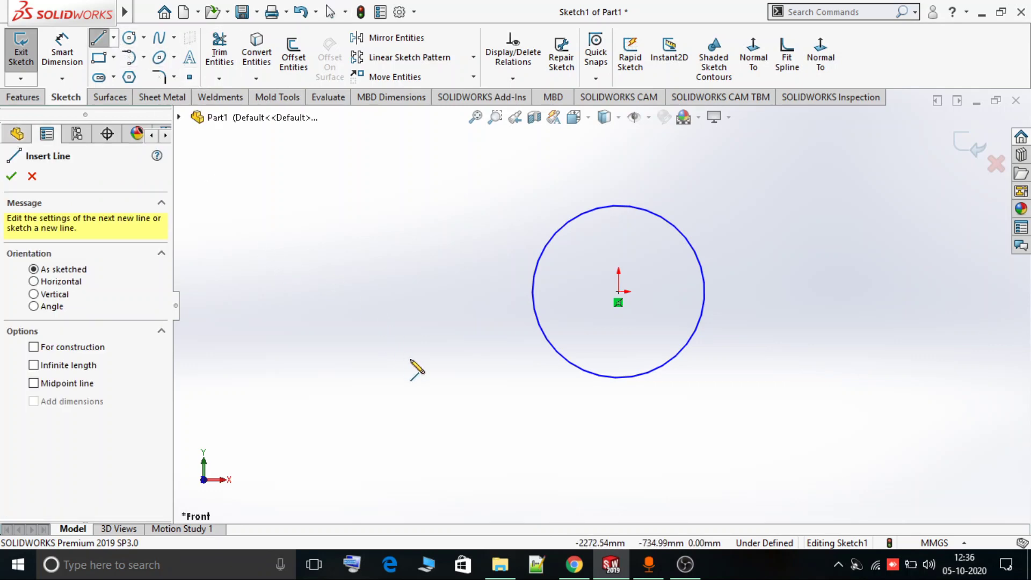
pyautogui.click(322, 243)
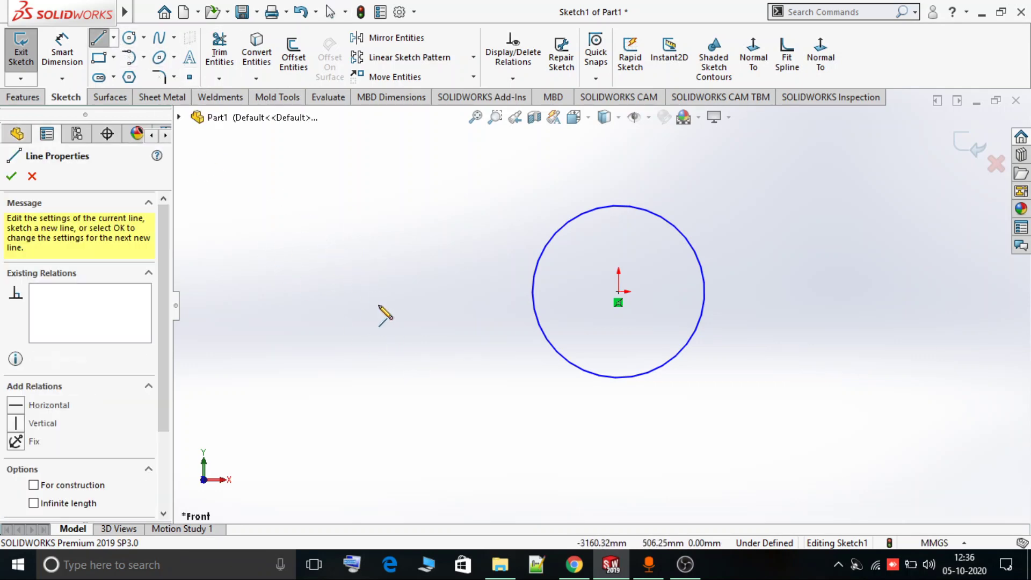
pyautogui.click(595, 78)
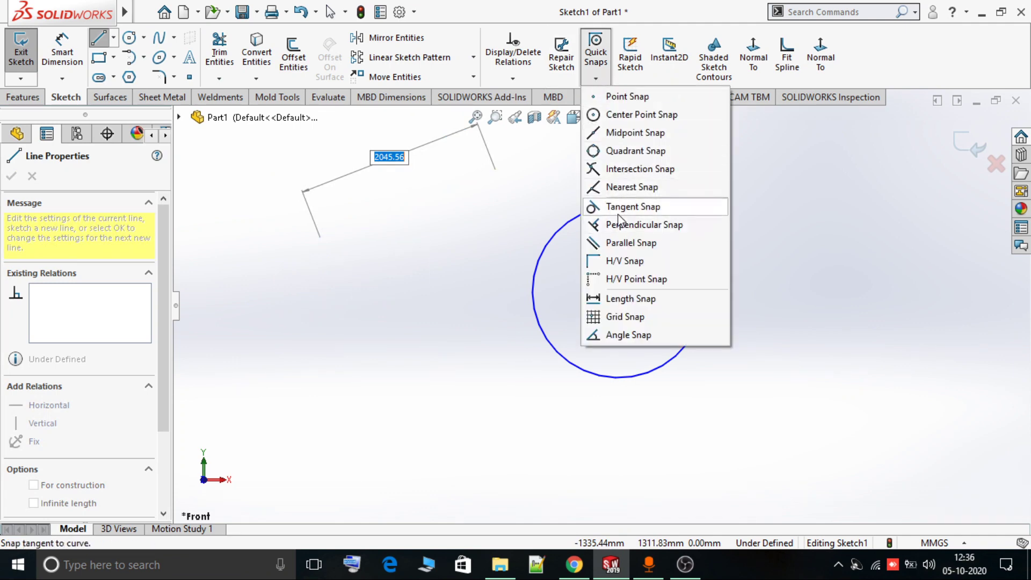
pyautogui.click(604, 206)
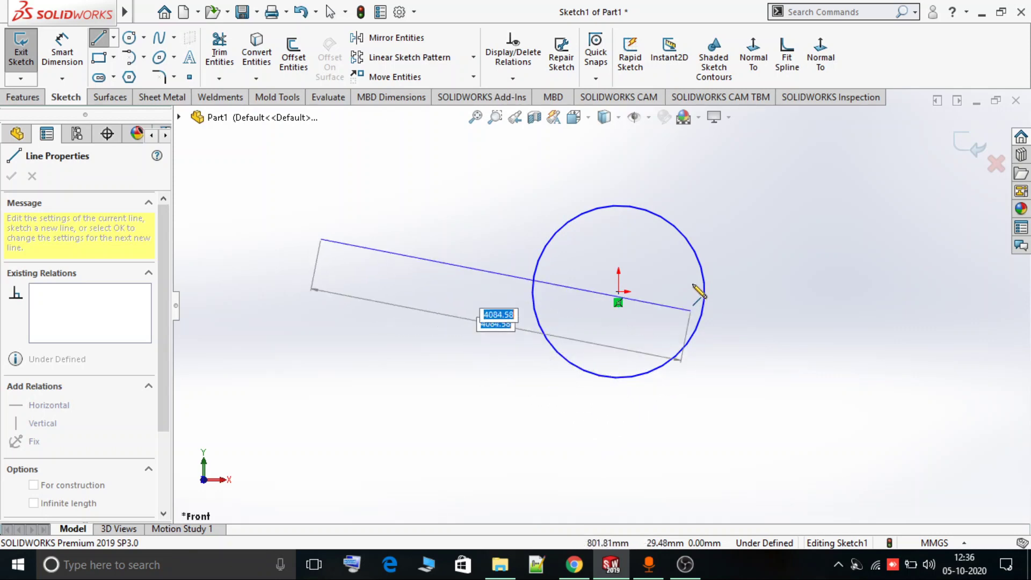
pyautogui.click(605, 80)
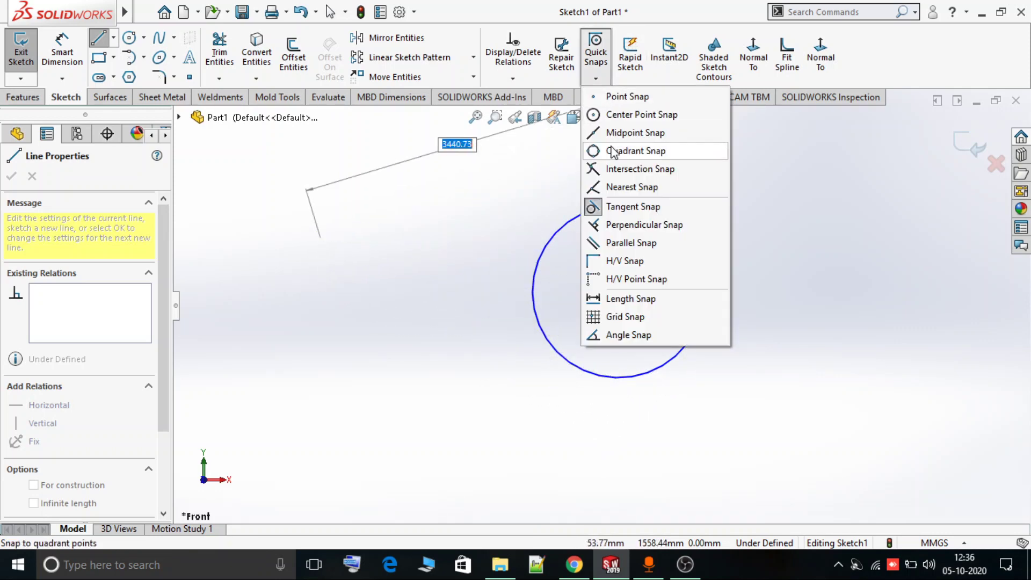
pyautogui.click(628, 204)
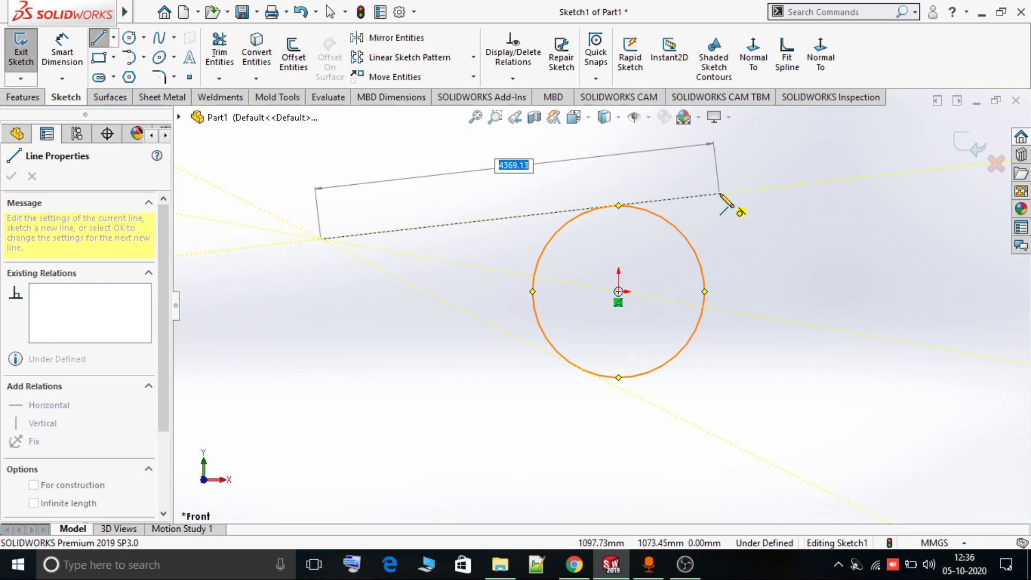
pyautogui.click(719, 194)
pyautogui.rightClick(642, 254)
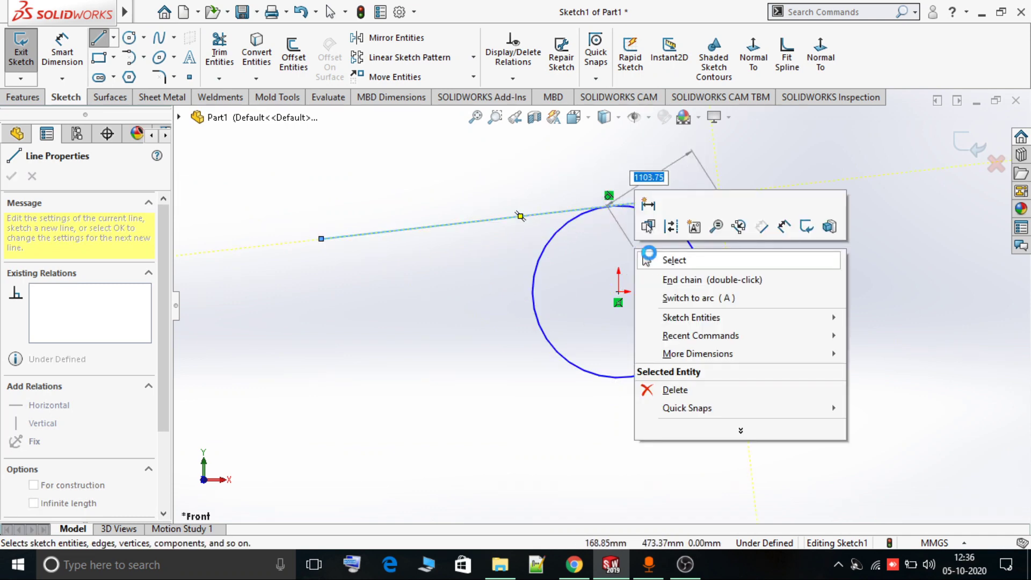
pyautogui.click(671, 260)
# Inspect the tangent relation between the line and the circle by highlighting the entities it links
pyautogui.scroll(-3, 609, 210)
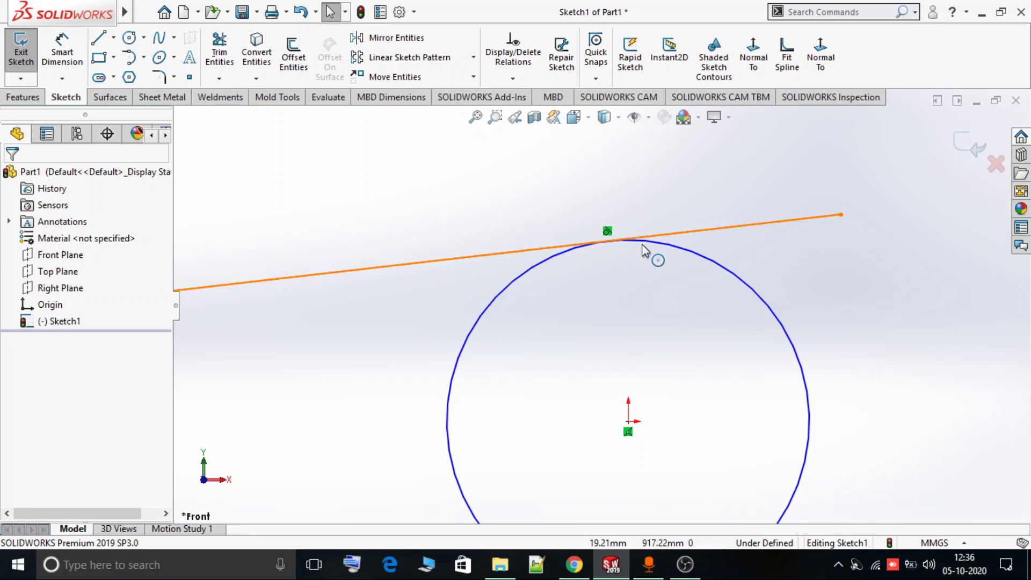
pyautogui.click(610, 234)
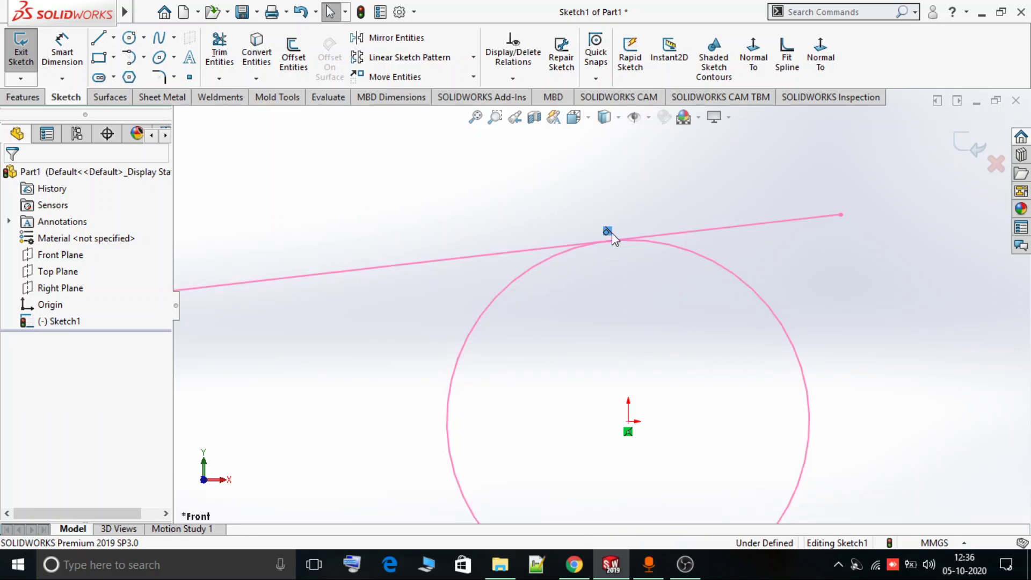
pyautogui.click(501, 175)
pyautogui.scroll(4, 502, 175)
# Delete the circle and its tangent line from the sketch
pyautogui.click(602, 72)
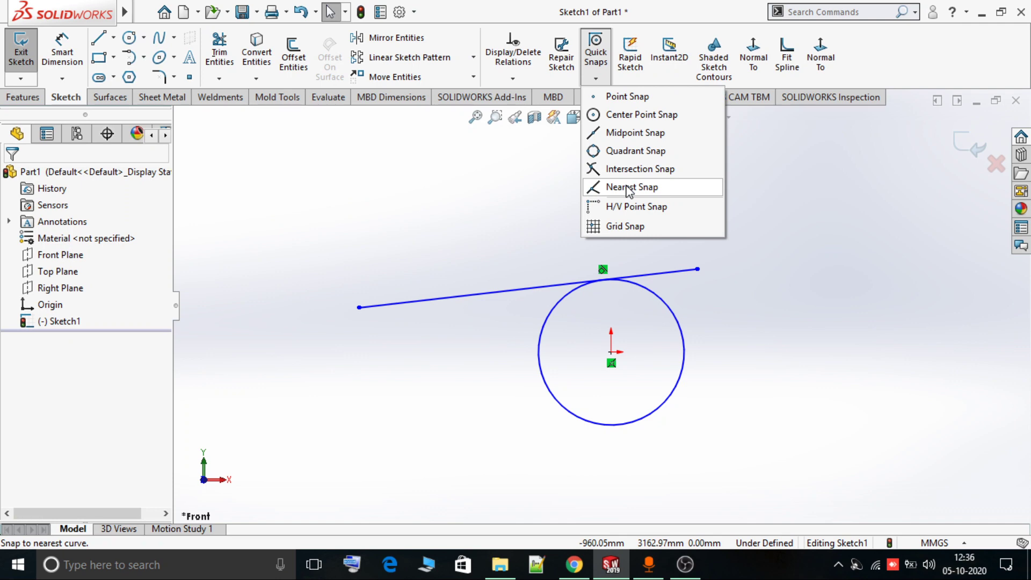
pyautogui.press('z')
pyautogui.press('z')
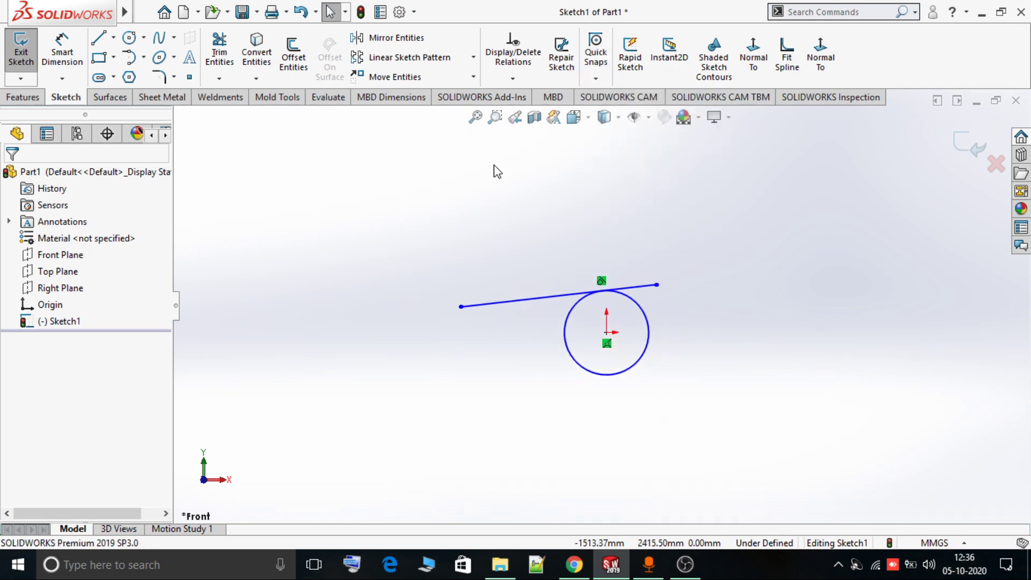
pyautogui.moveTo(409, 220); pyautogui.dragTo(692, 444)
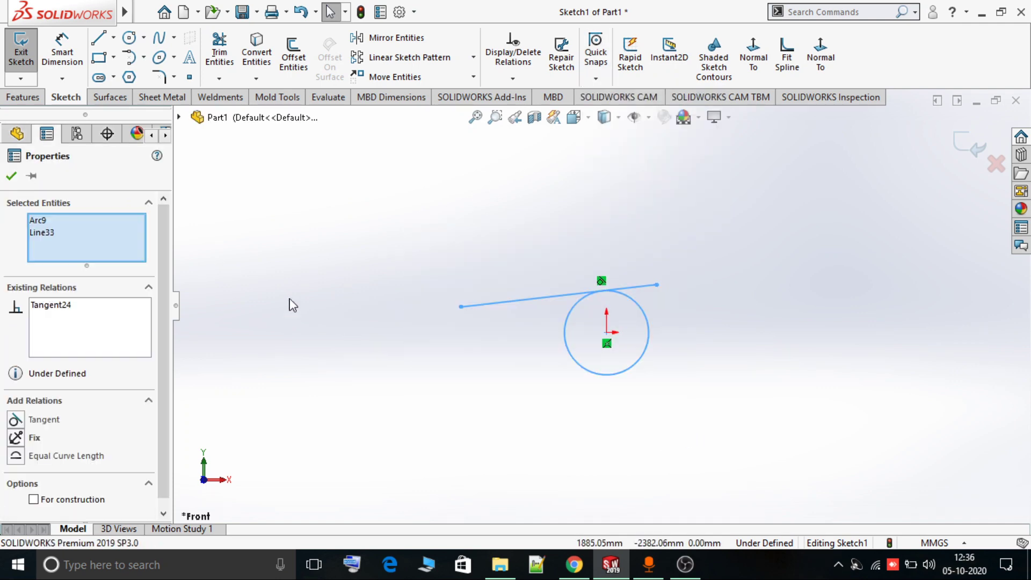
pyautogui.press('Delete')
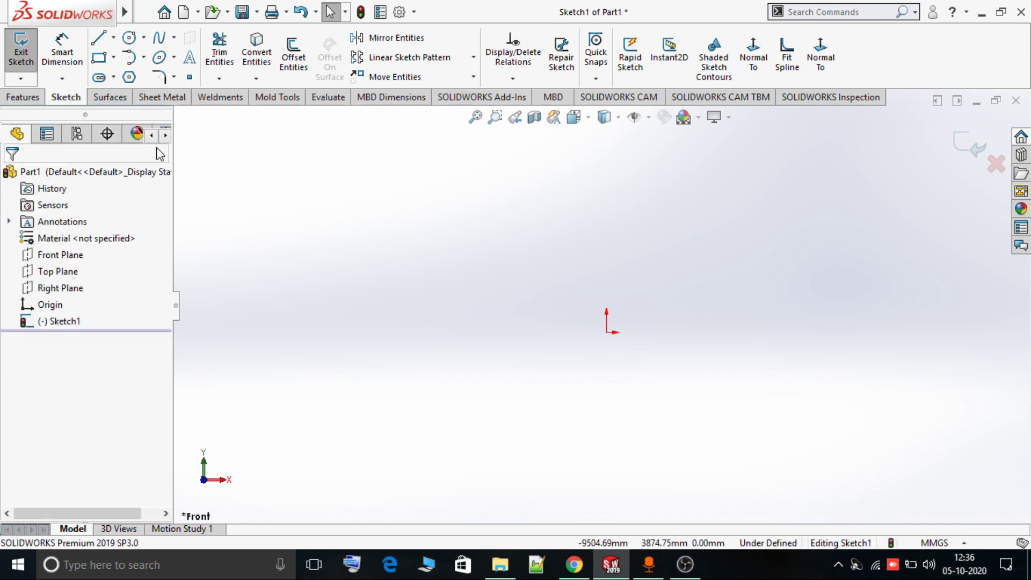